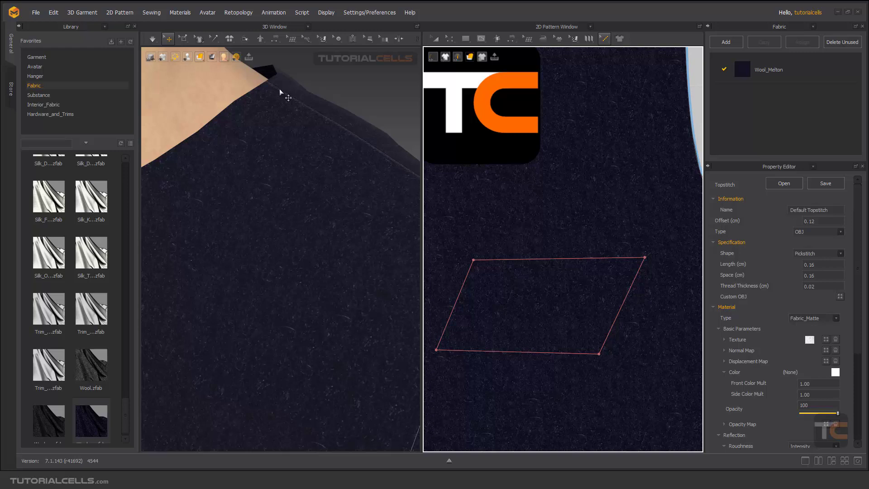
# Edit the internal outline below the chest logo by moving its two lower corners inward to shorten the bottom edge.
pyautogui.scroll(-5, 363, 195)
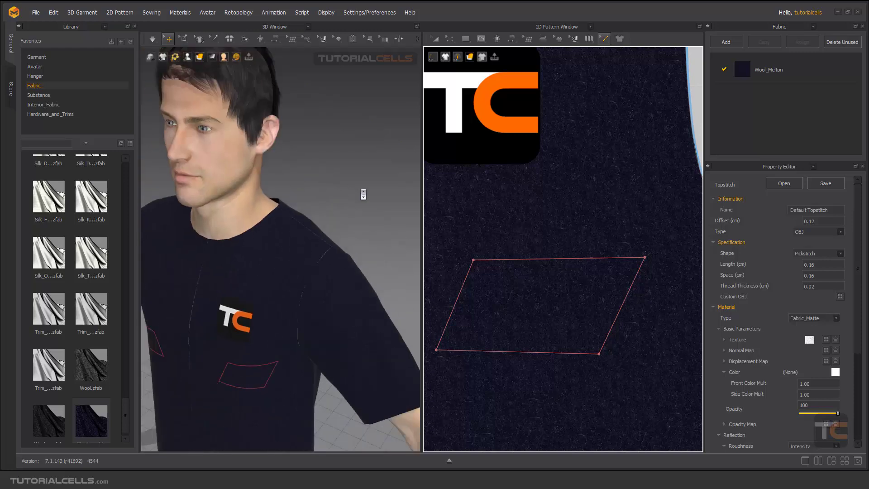
pyautogui.scroll(-6, 540, 164)
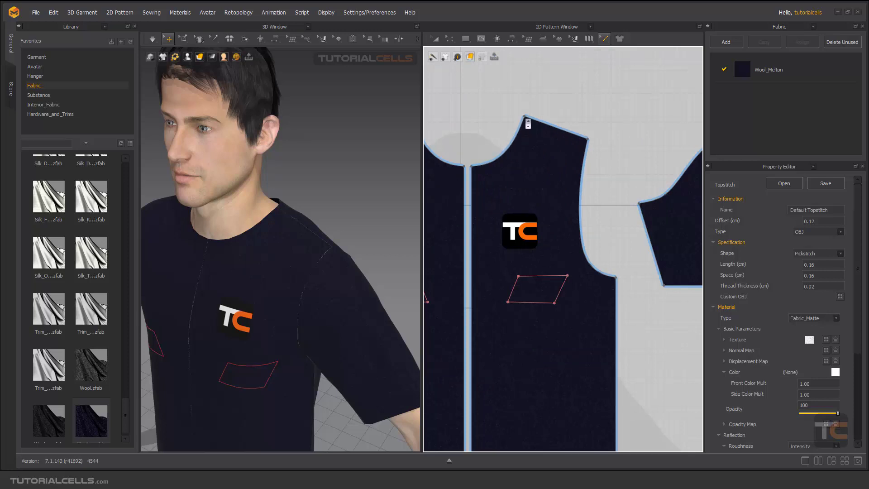
pyautogui.scroll(5, 539, 306)
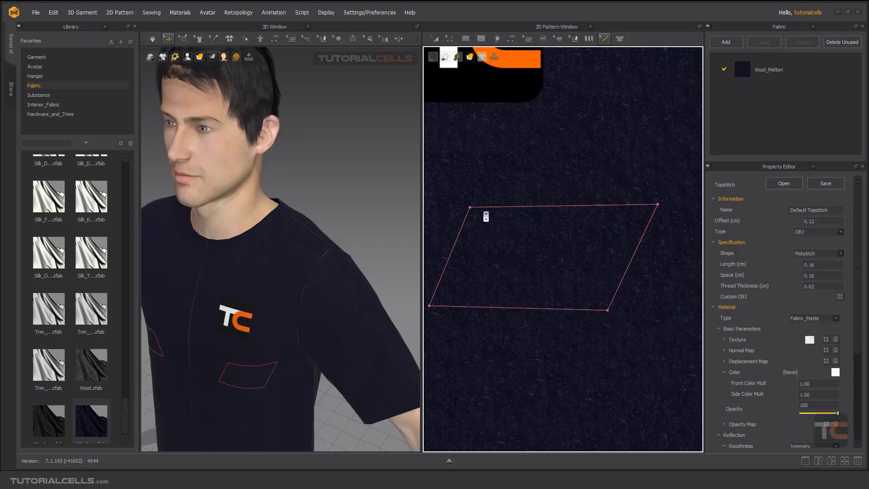
pyautogui.scroll(2, 545, 315)
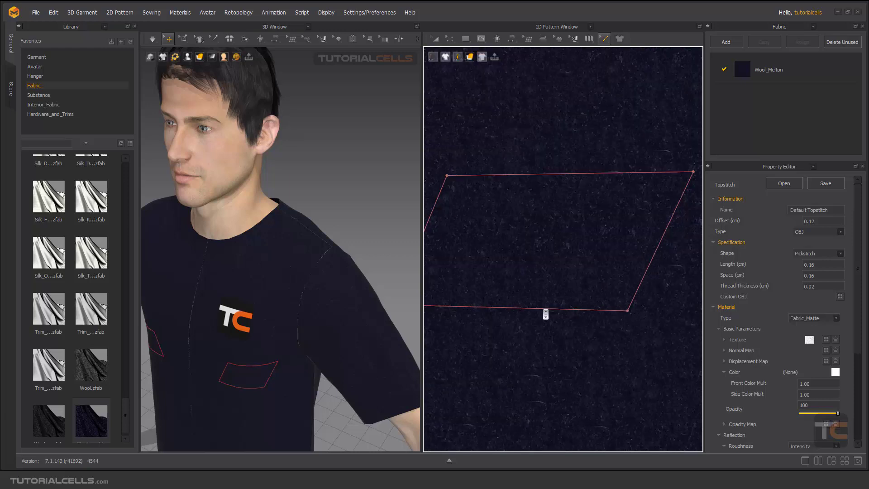
pyautogui.scroll(-2, 545, 315)
pyautogui.moveTo(555, 303); pyautogui.dragTo(580, 262, button='right')
pyautogui.scroll(3, 501, 278)
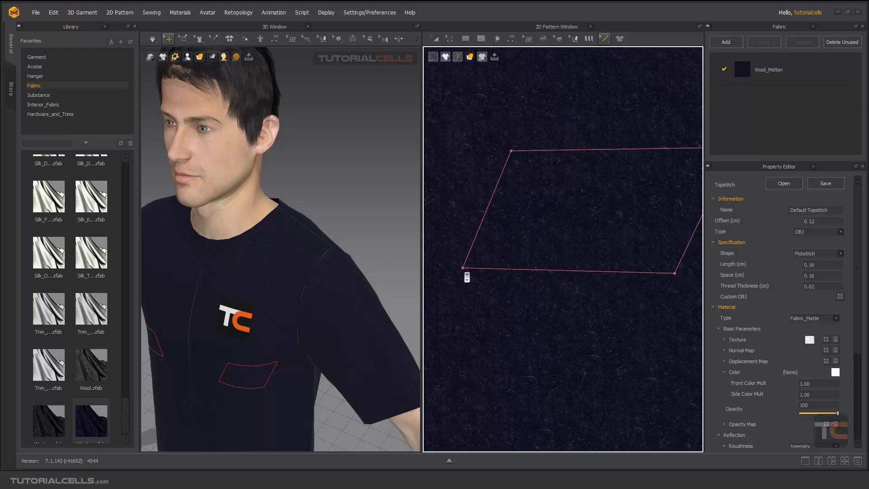
pyautogui.click(449, 39)
pyautogui.click(470, 270)
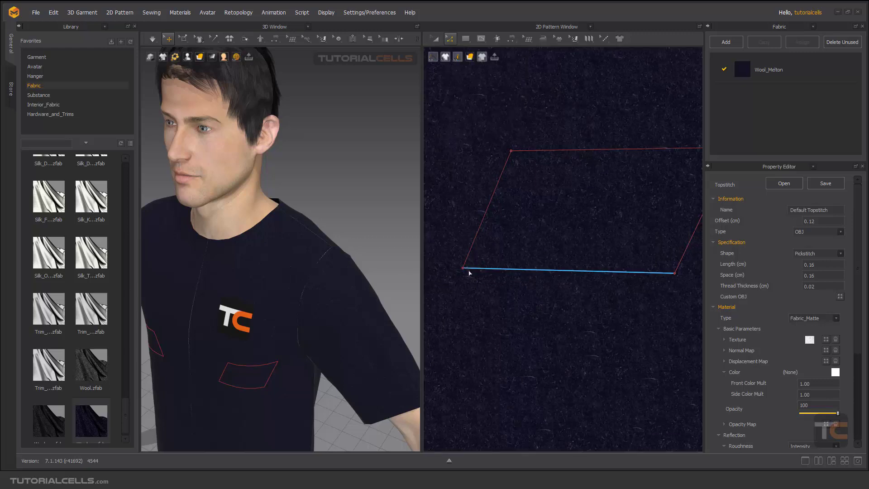
pyautogui.moveTo(463, 268); pyautogui.dragTo(545, 266)
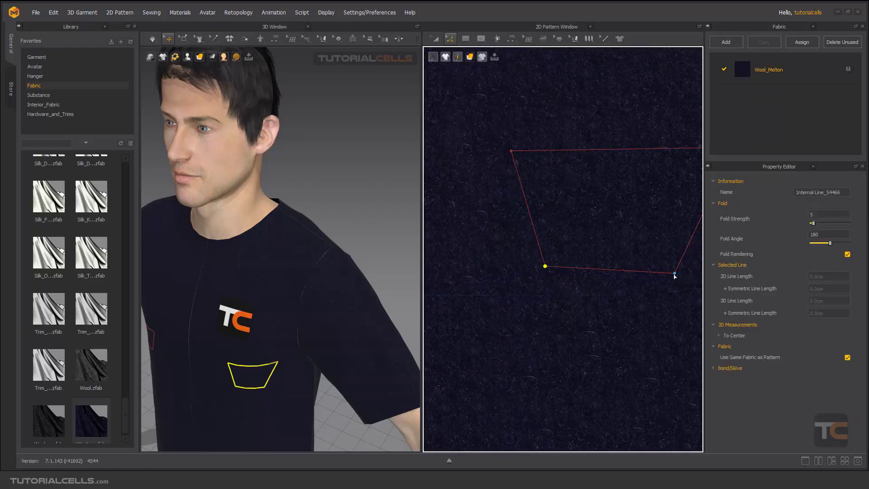
pyautogui.moveTo(674, 274); pyautogui.dragTo(589, 266)
# Add a segment topstitch along the short bottom edge of the internal outline below the logo.
pyautogui.scroll(3, 584, 262)
pyautogui.scroll(1, 584, 262)
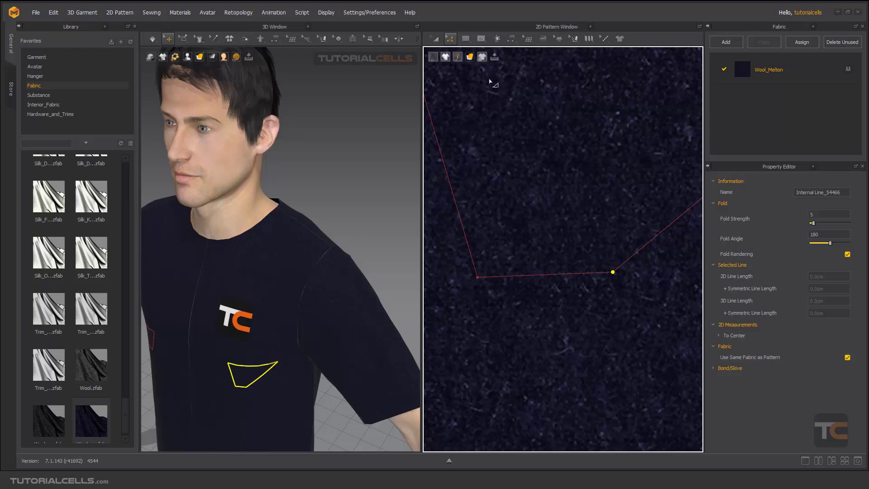
pyautogui.click(605, 38)
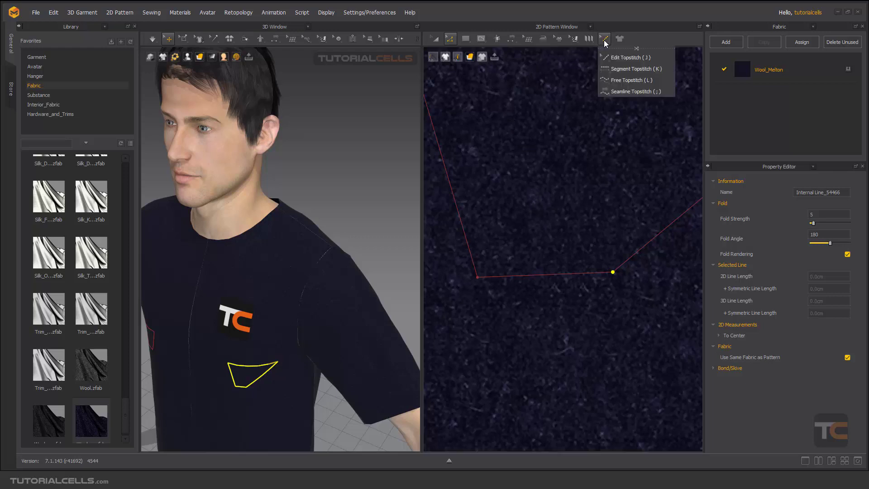
pyautogui.click(626, 68)
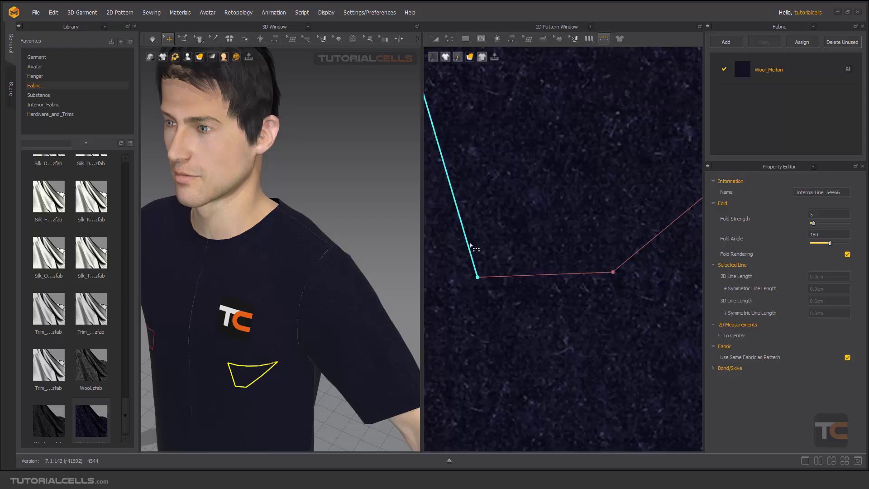
pyautogui.scroll(-5, 519, 276)
pyautogui.scroll(-3, 519, 276)
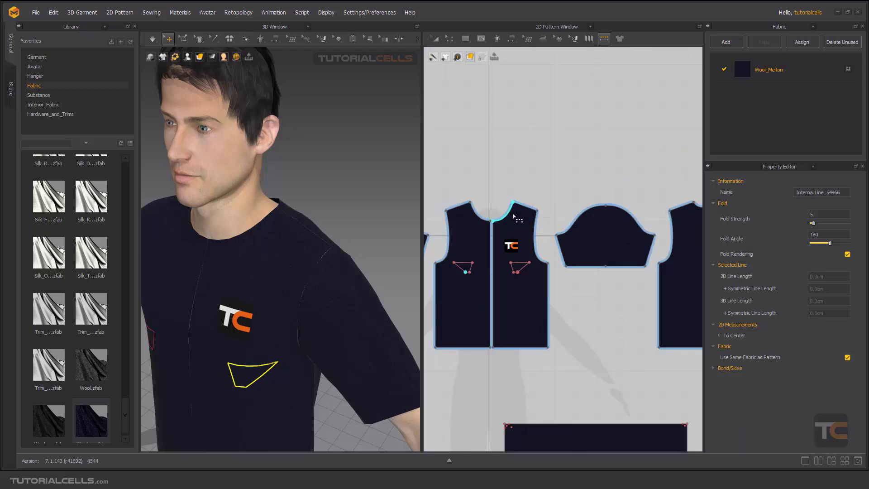
pyautogui.scroll(3, 514, 218)
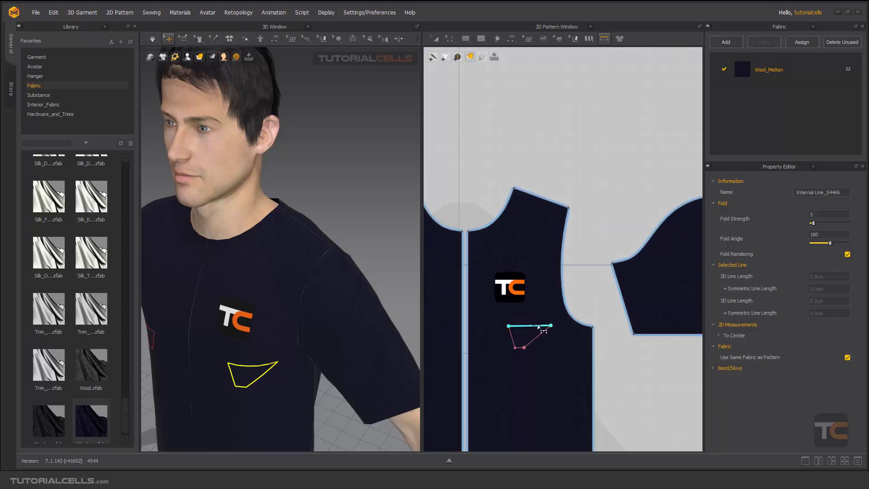
pyautogui.scroll(4, 521, 344)
pyautogui.scroll(2, 521, 357)
pyautogui.click(534, 340)
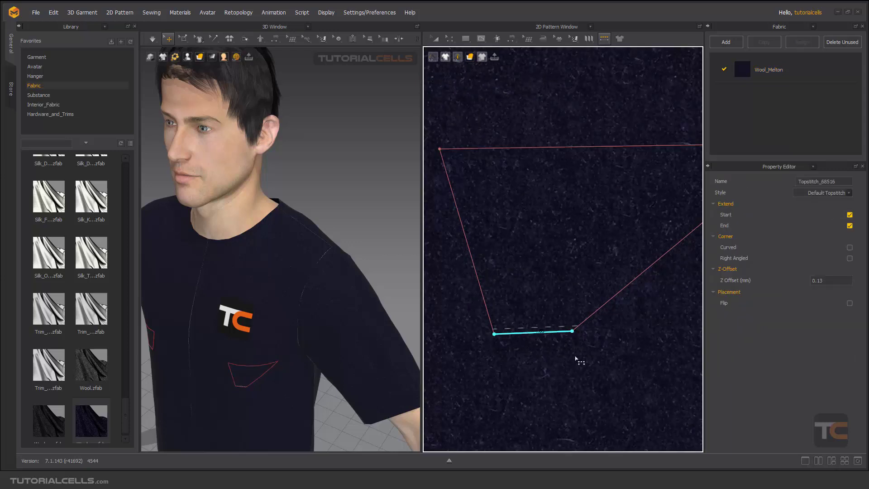
# Select the topstitch on the outline's bottom edge with Edit Topstitch, leaving its name as is.
pyautogui.scroll(3, 551, 339)
pyautogui.scroll(-3, 462, 330)
pyautogui.moveTo(487, 332); pyautogui.dragTo(526, 319, button='middle')
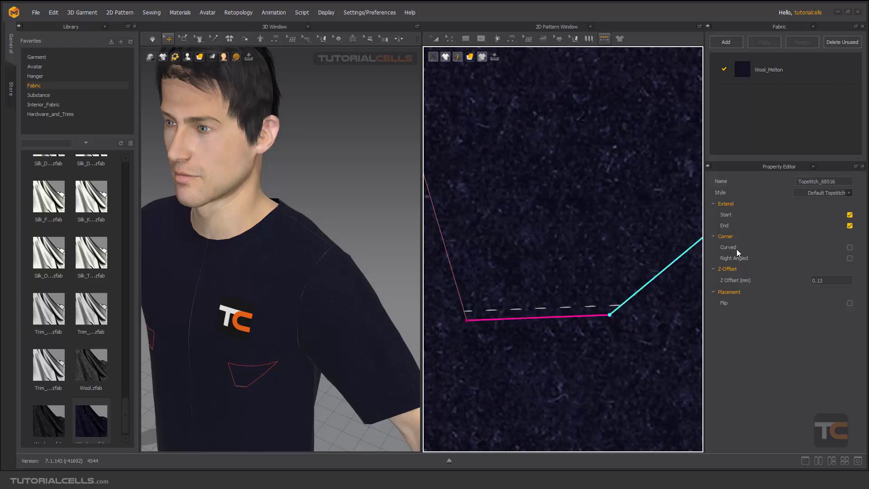
pyautogui.click(605, 39)
pyautogui.click(614, 58)
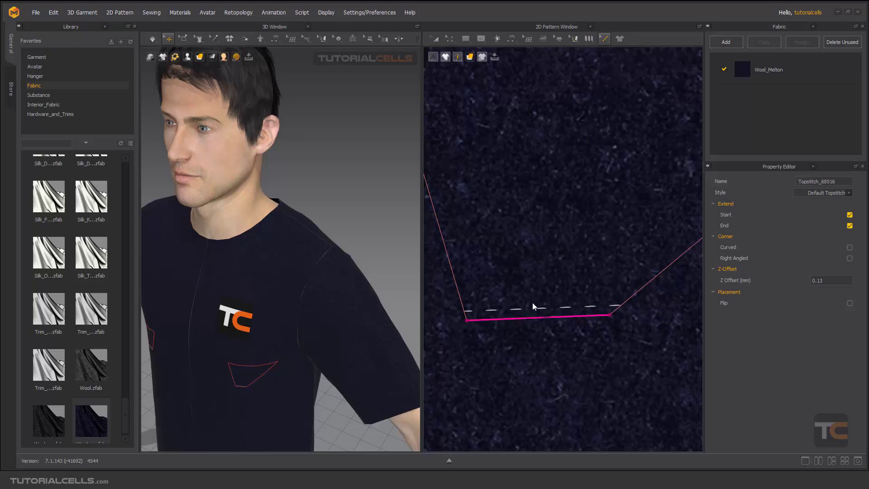
pyautogui.scroll(6, 560, 270)
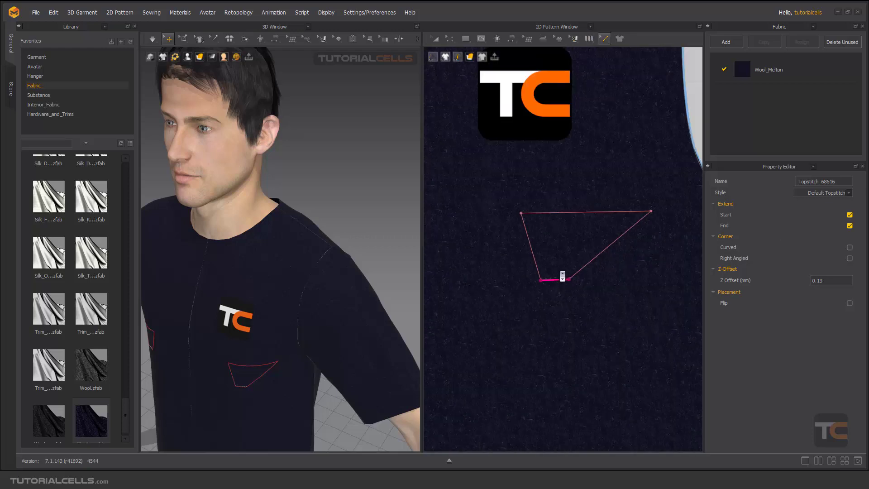
pyautogui.click(623, 241)
pyautogui.scroll(-3, 566, 268)
pyautogui.scroll(-3, 549, 282)
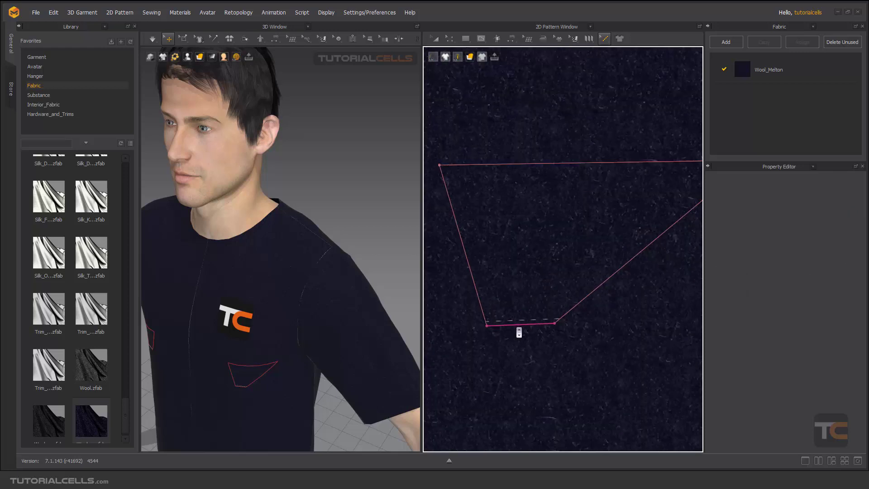
pyautogui.click(523, 327)
pyautogui.scroll(-2, 523, 328)
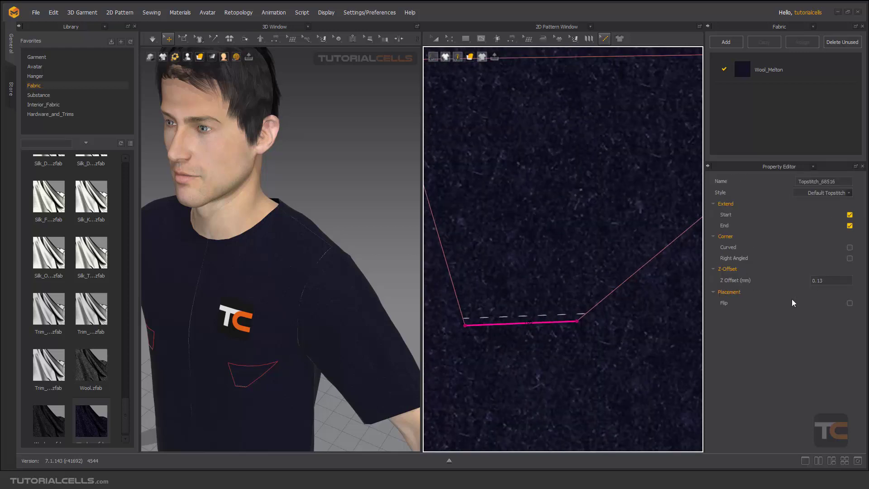
pyautogui.doubleClick(809, 182)
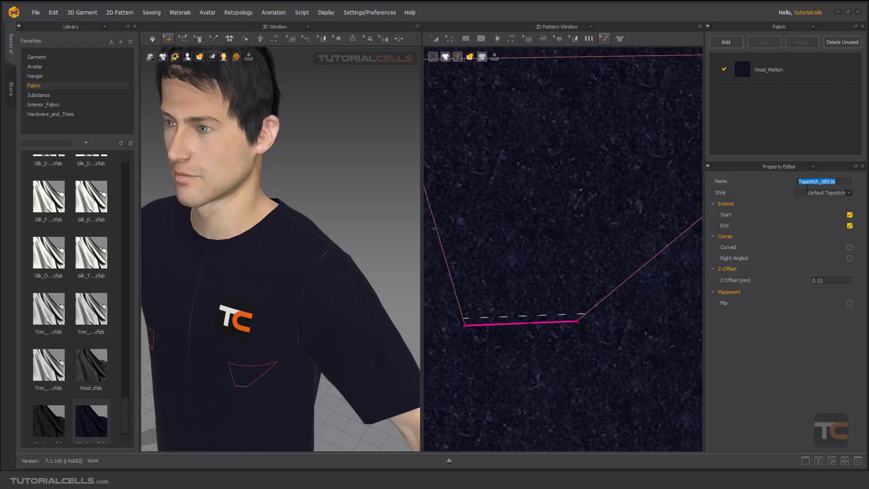
pyautogui.click(759, 327)
# Show the topstitch styles in place of the fabric list and review the properties of Default Topstitch.
pyautogui.click(801, 27)
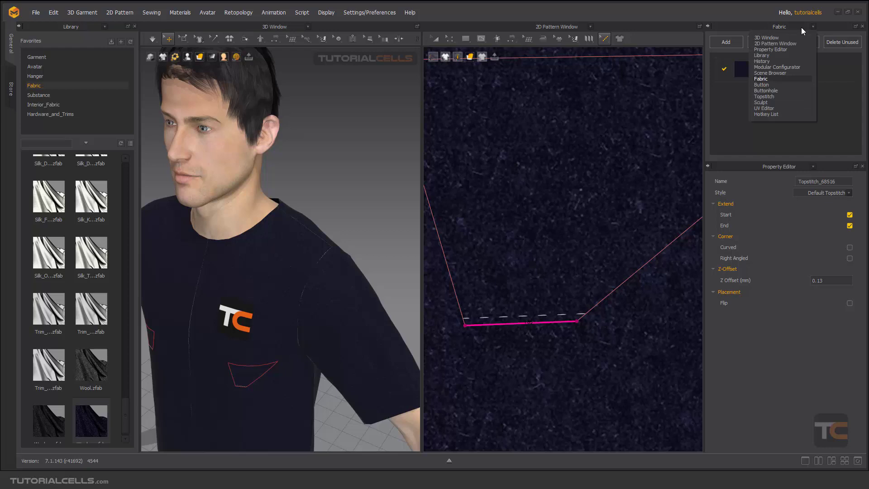
pyautogui.click(765, 96)
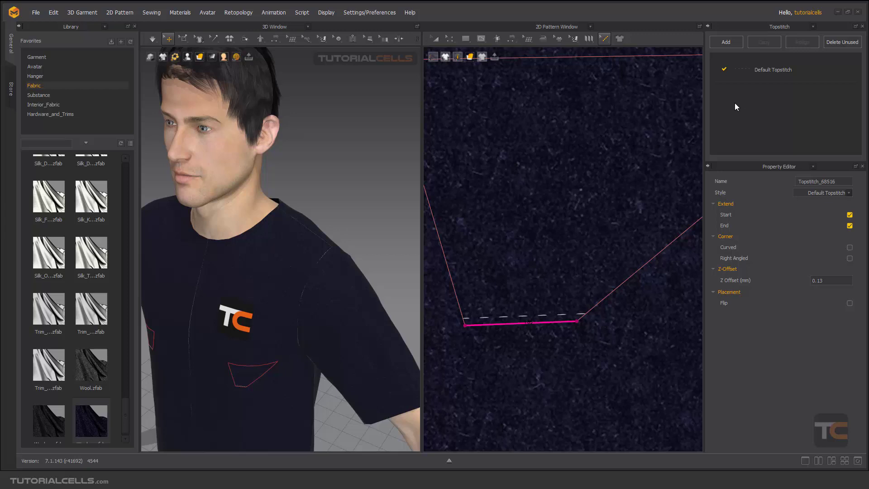
pyautogui.click(605, 40)
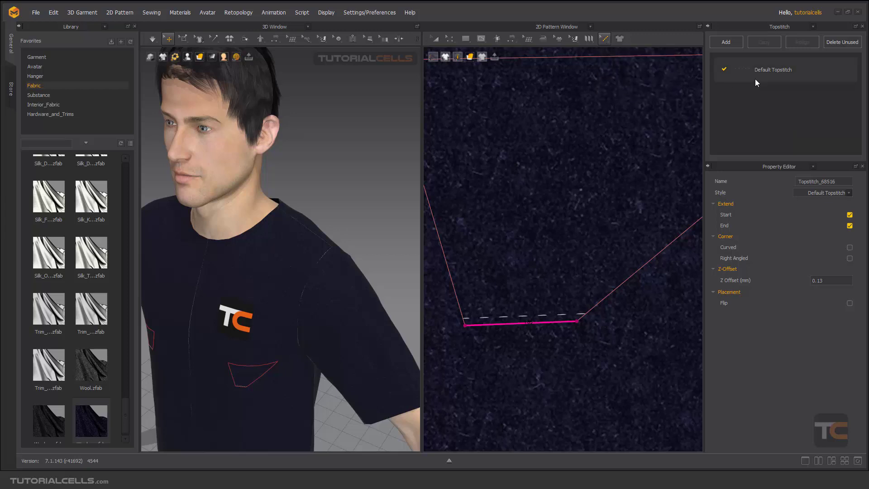
pyautogui.click(803, 28)
pyautogui.click(802, 28)
pyautogui.click(766, 75)
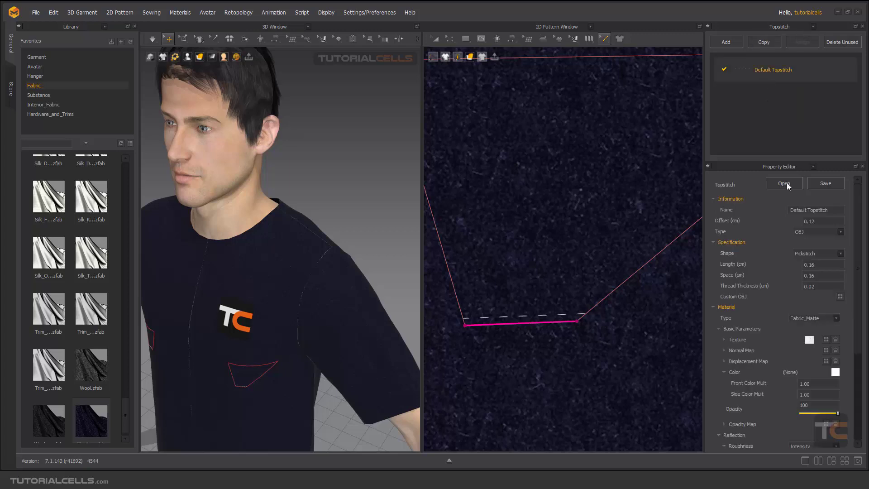
pyautogui.moveTo(855, 219); pyautogui.dragTo(860, 287)
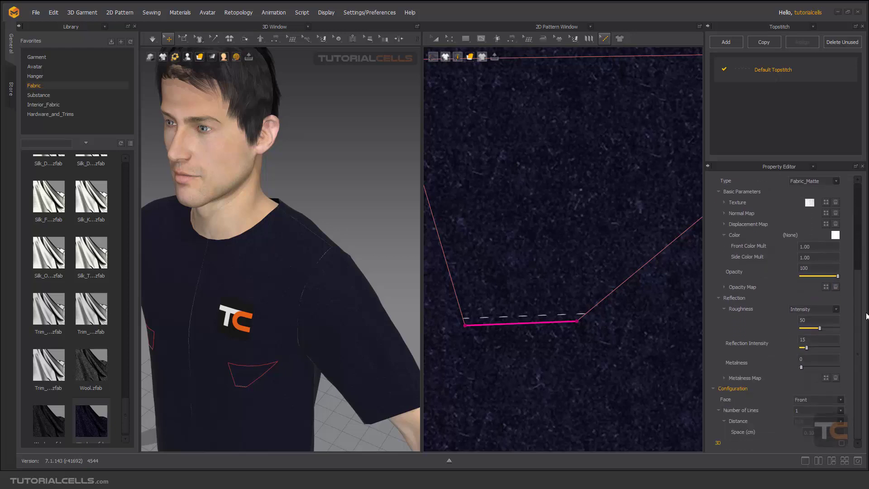
pyautogui.scroll(5, 860, 243)
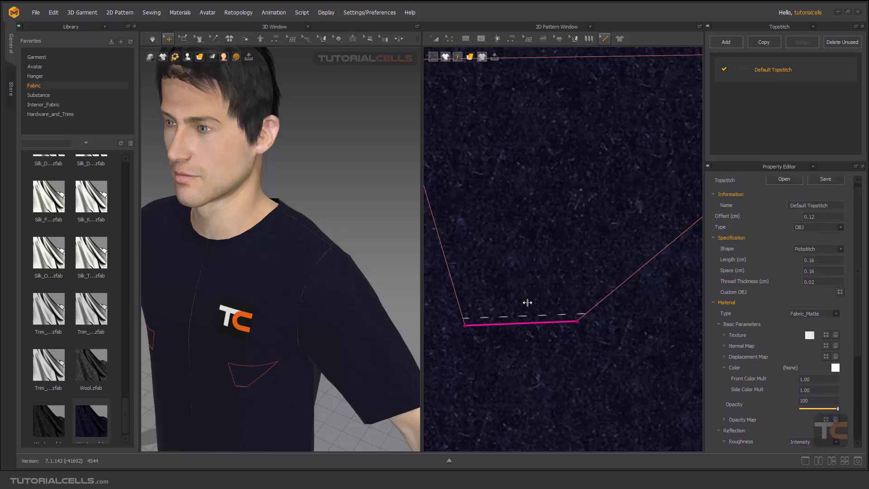
# Add a new topstitch style, then make Default Topstitch the active style again.
pyautogui.click(734, 42)
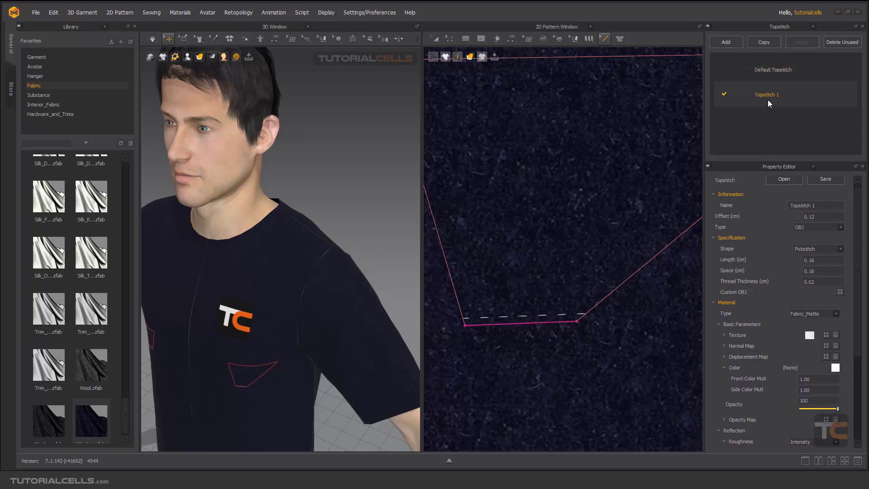
pyautogui.click(770, 70)
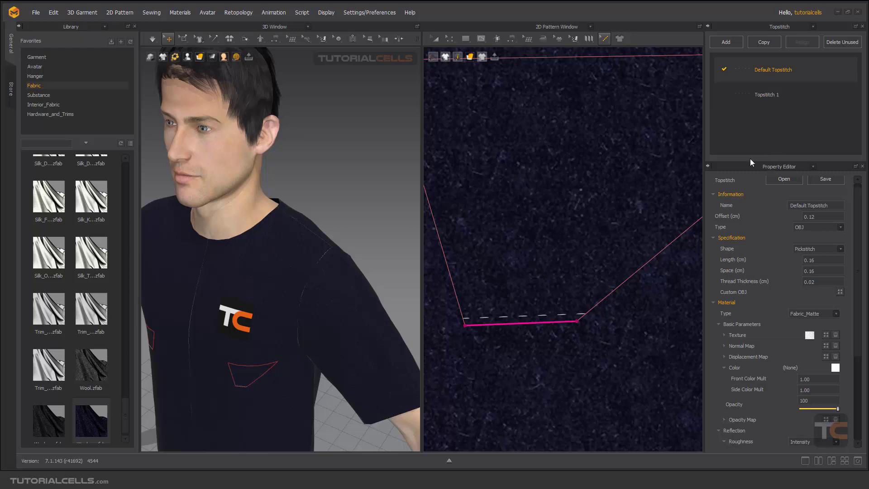
# Select the bottom-edge topstitch and check its name and the styles that can be assigned to it.
pyautogui.click(555, 321)
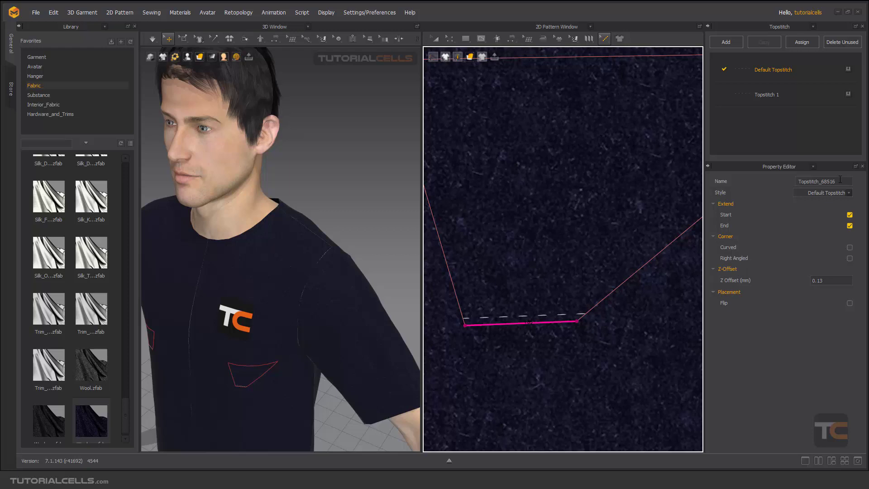
pyautogui.moveTo(799, 181); pyautogui.dragTo(815, 182)
pyautogui.click(755, 197)
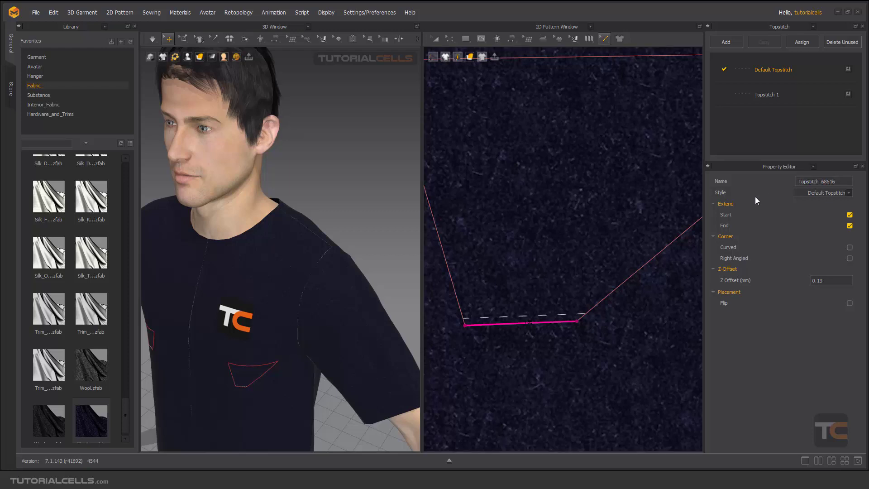
pyautogui.click(838, 193)
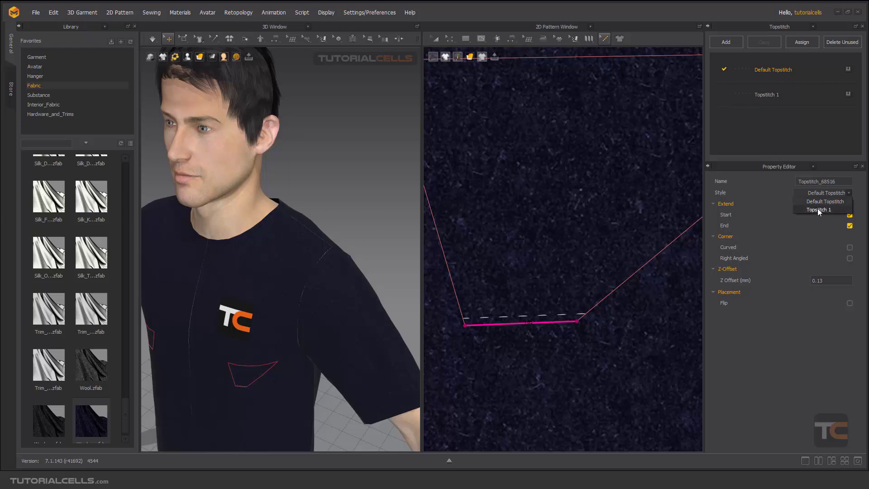
pyautogui.click(762, 129)
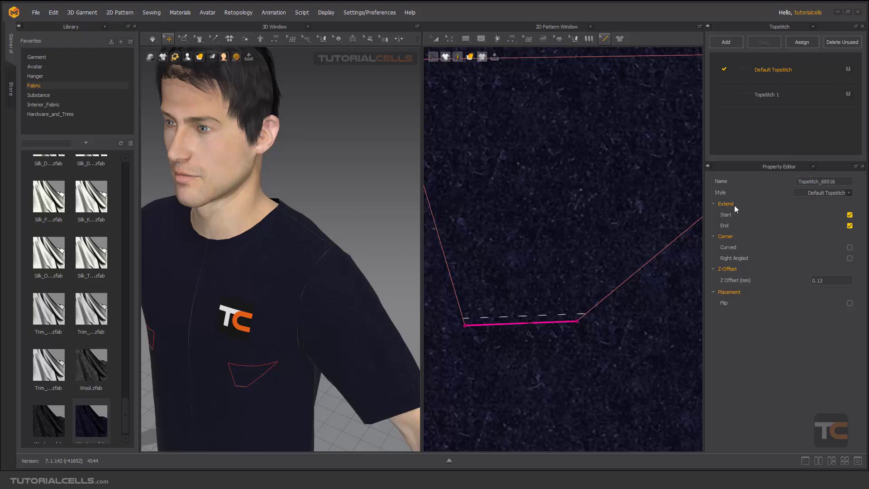
# Turn the Extend options Start and End off and on again to compare the ends of the bottom-edge topstitch.
pyautogui.scroll(3, 541, 325)
pyautogui.moveTo(563, 302); pyautogui.dragTo(578, 278, button='middle')
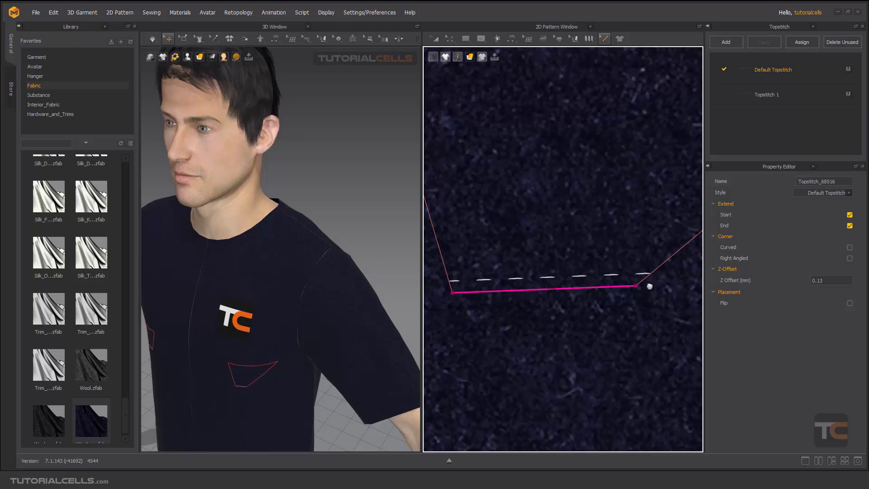
pyautogui.click(850, 215)
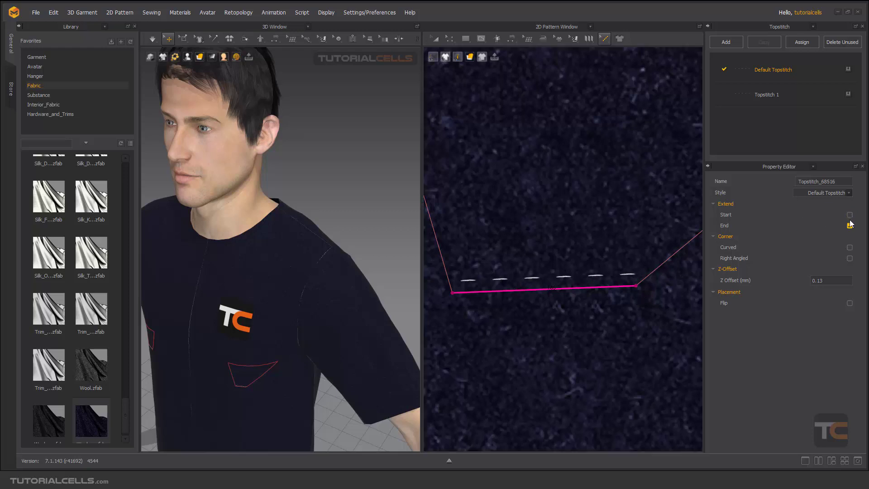
pyautogui.click(850, 225)
pyautogui.click(849, 215)
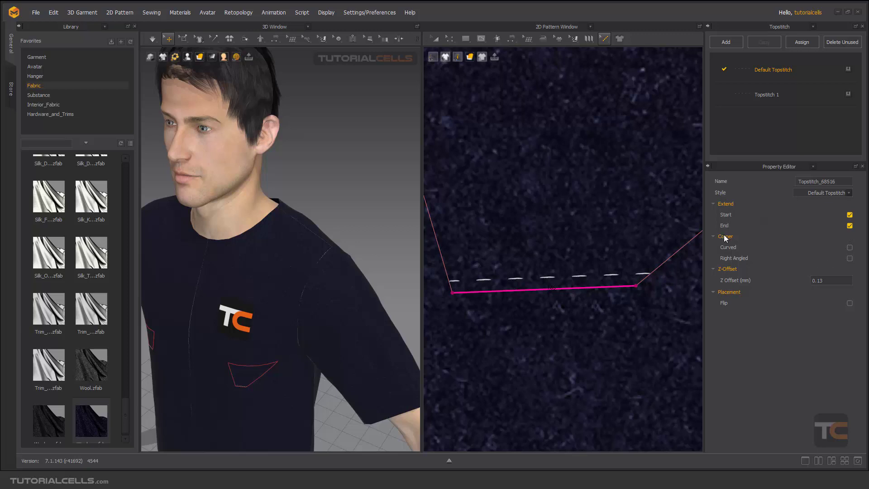
# Add a free topstitch around the pointed corner of the pocket outline, from its upper edge to its slanted edge.
pyautogui.scroll(-4, 602, 213)
pyautogui.scroll(6, 568, 202)
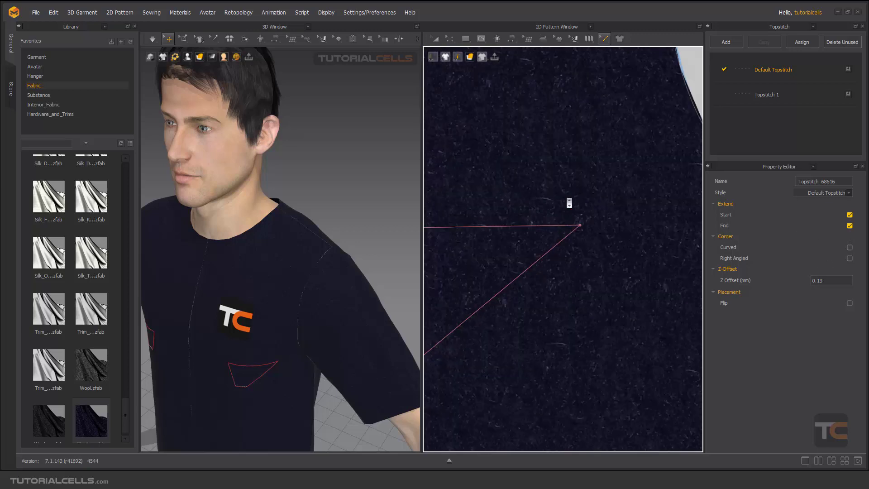
pyautogui.click(562, 238)
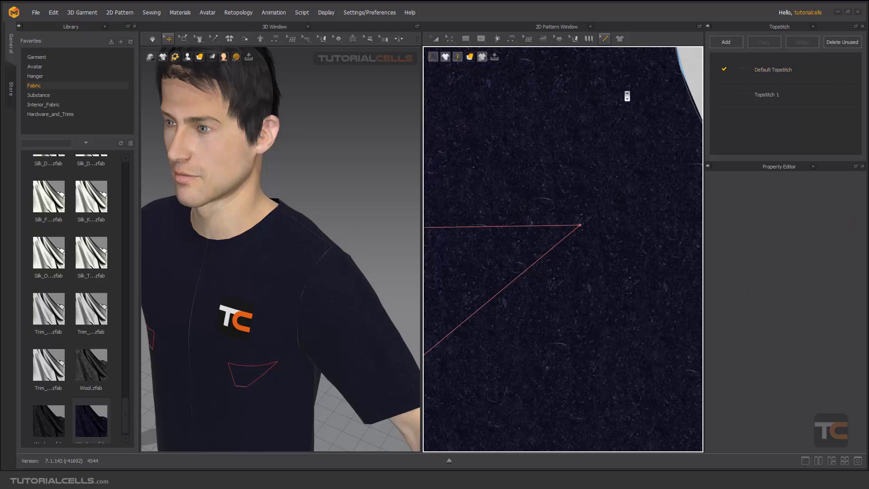
pyautogui.click(604, 38)
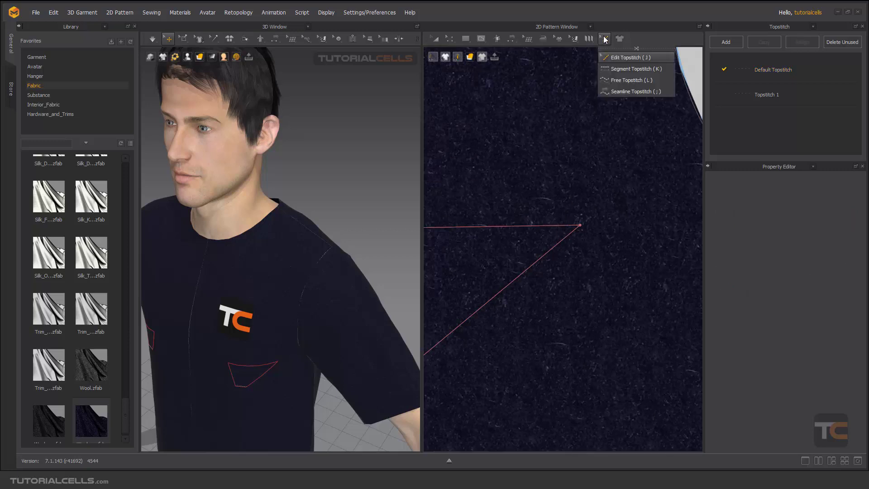
pyautogui.click(611, 81)
pyautogui.click(456, 227)
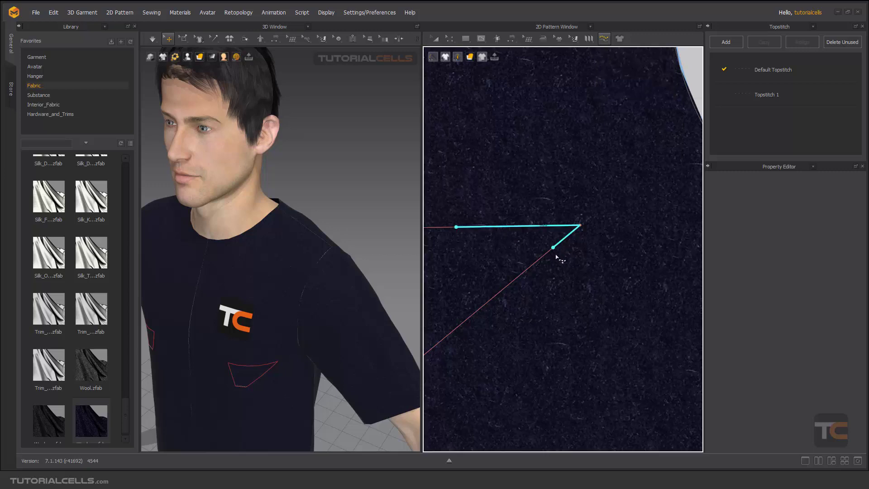
pyautogui.click(481, 308)
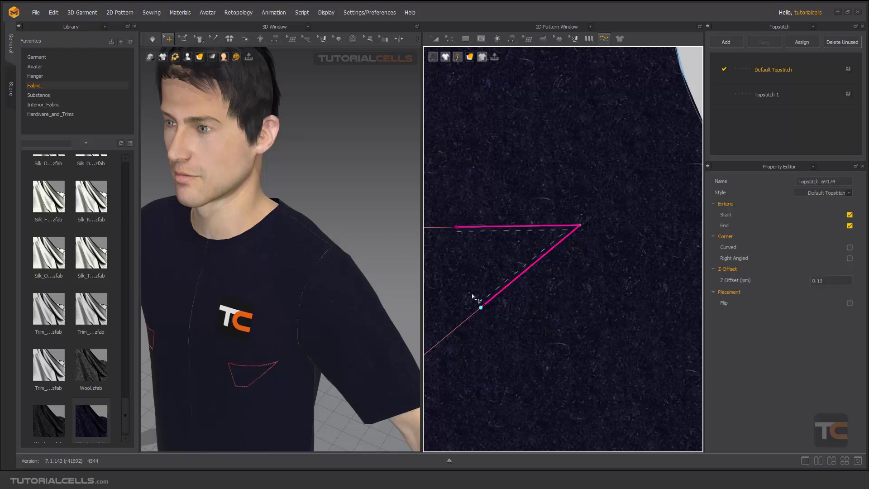
# Turn the Curved corner option on and off again to compare the topstitch at the pocket outline's point.
pyautogui.scroll(2, 550, 246)
pyautogui.scroll(2, 553, 241)
pyautogui.moveTo(558, 243); pyautogui.dragTo(593, 235, button='middle')
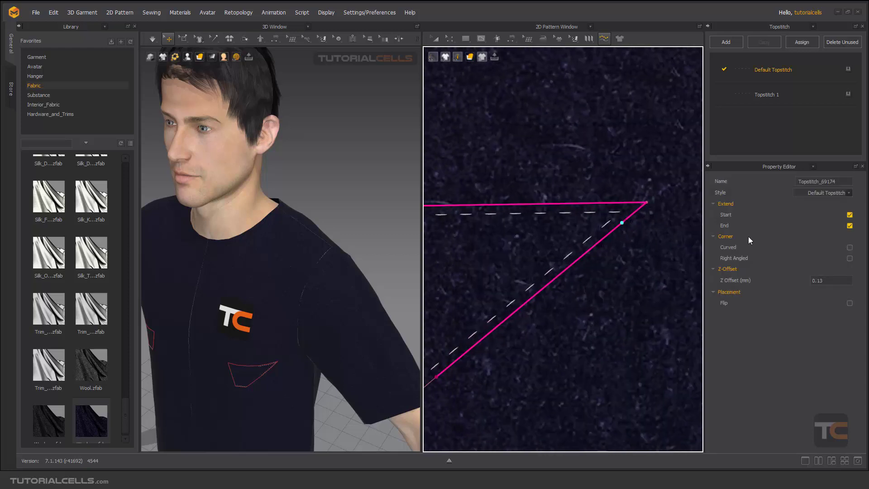
pyautogui.click(850, 248)
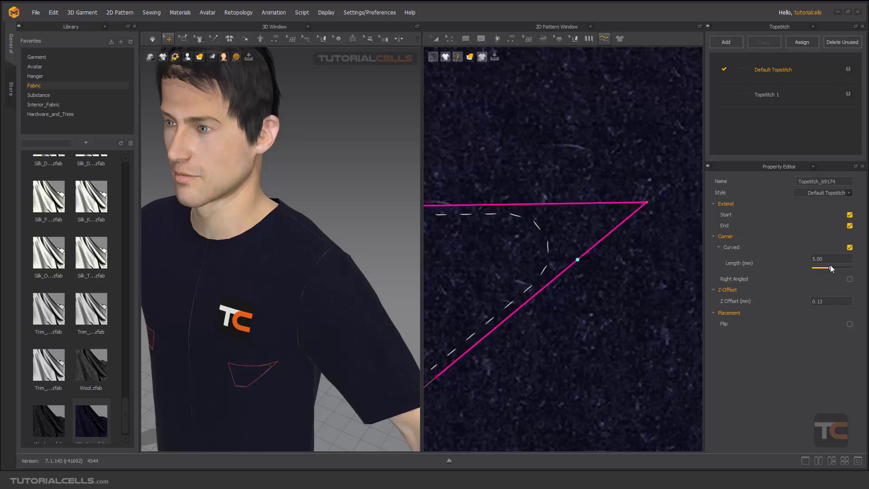
pyautogui.click(851, 247)
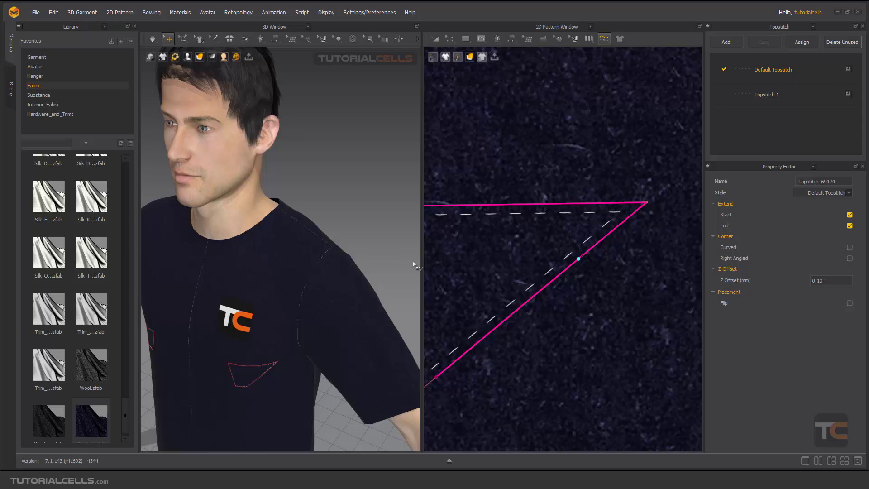
# Try a segment topstitch on the shirt front's shoulder edge, examine it on the garment, and undo it.
pyautogui.scroll(-6, 457, 256)
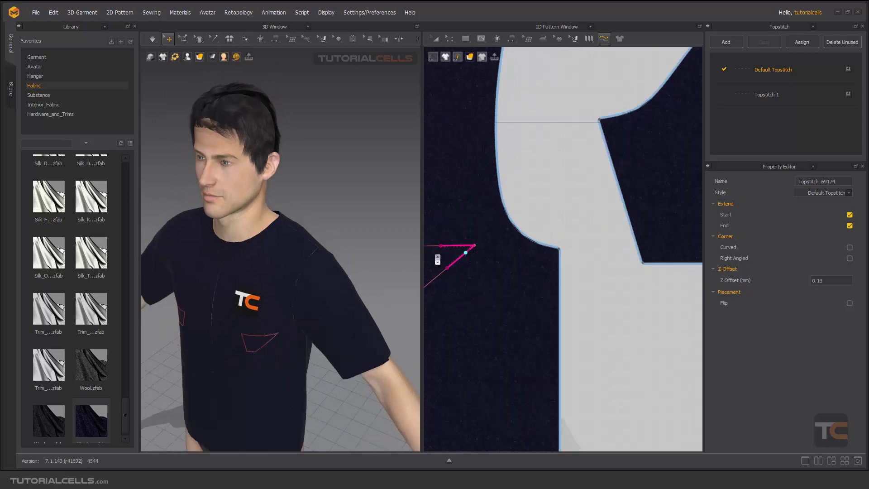
pyautogui.scroll(1, 514, 280)
pyautogui.scroll(10, 306, 257)
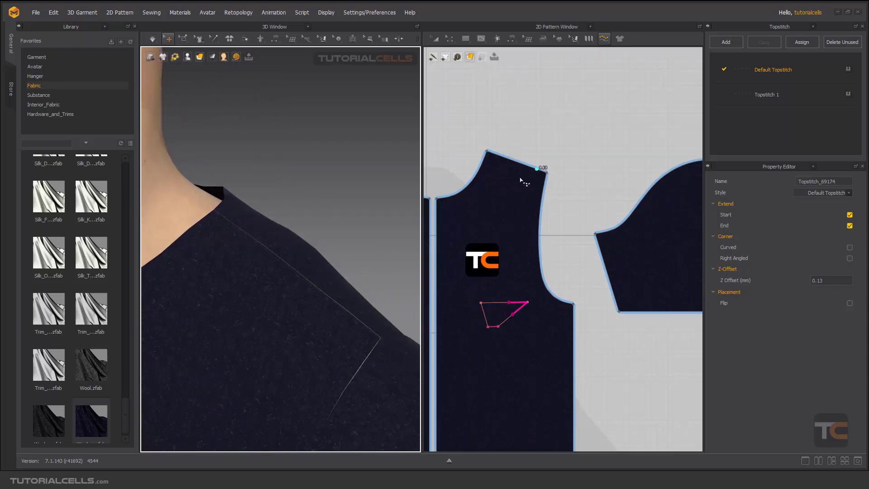
pyautogui.click(604, 39)
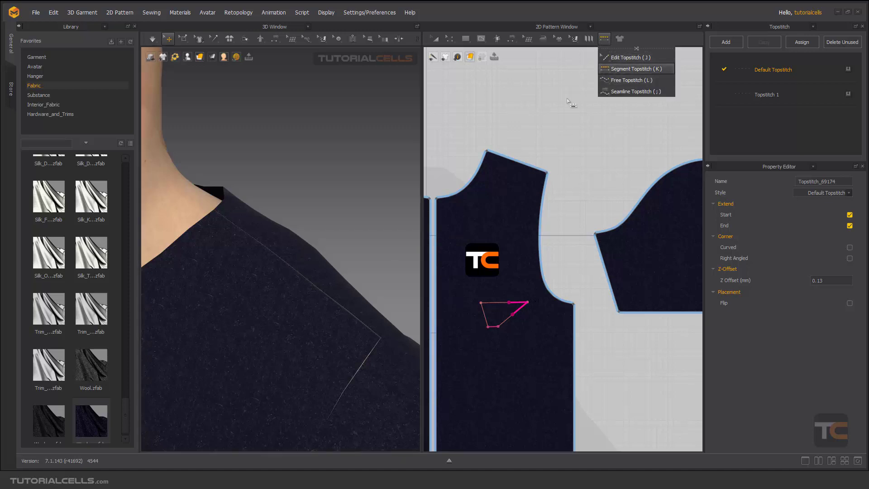
pyautogui.click(614, 69)
pyautogui.click(514, 161)
pyautogui.scroll(5, 274, 276)
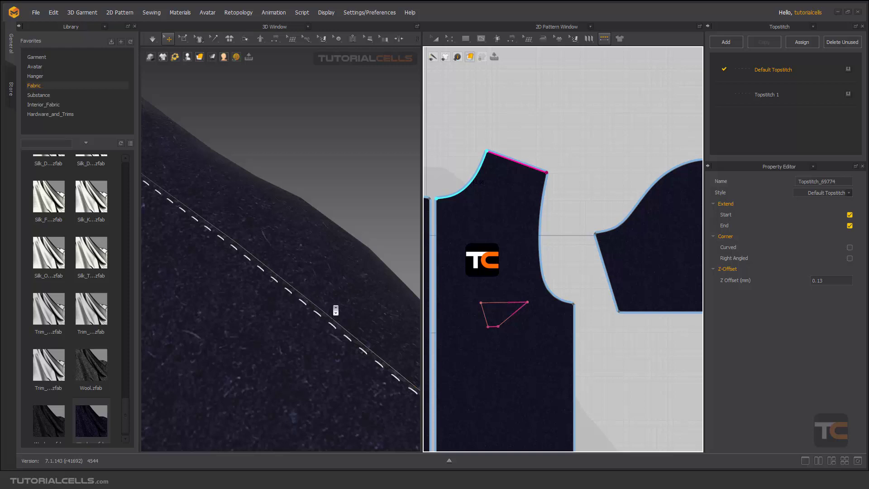
pyautogui.hotkey('ctrl', 'z')
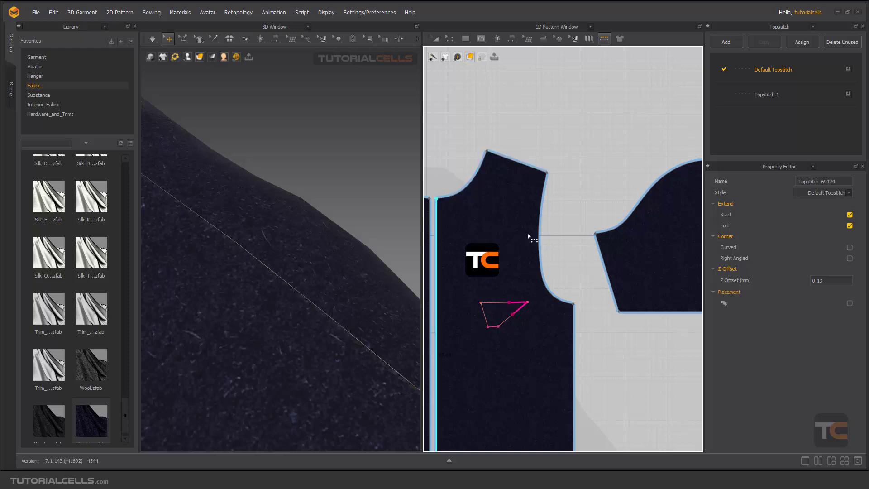
# Add a seamline topstitch to the shoulder seam joining the shirt front and back.
pyautogui.click(604, 38)
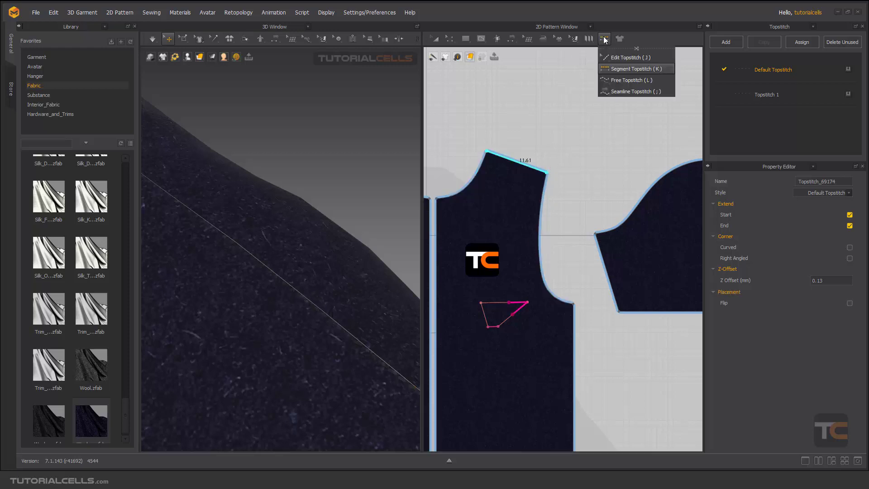
pyautogui.click(615, 91)
pyautogui.scroll(-4, 575, 152)
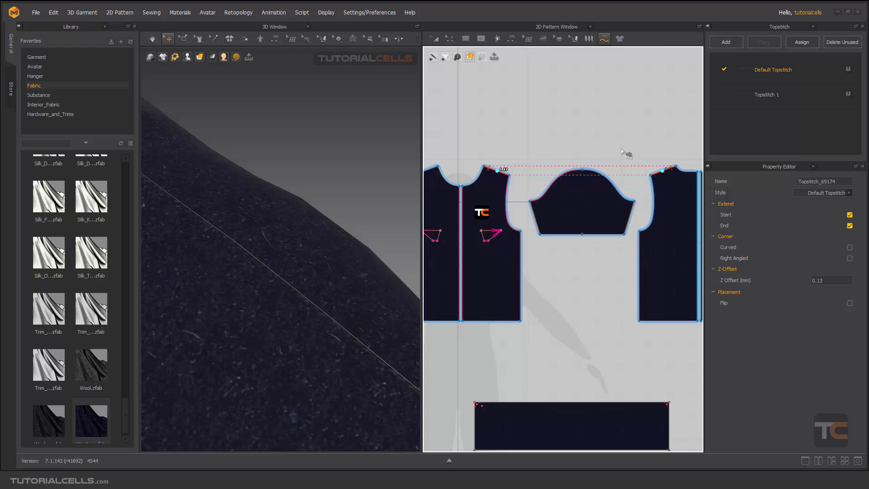
pyautogui.click(487, 171)
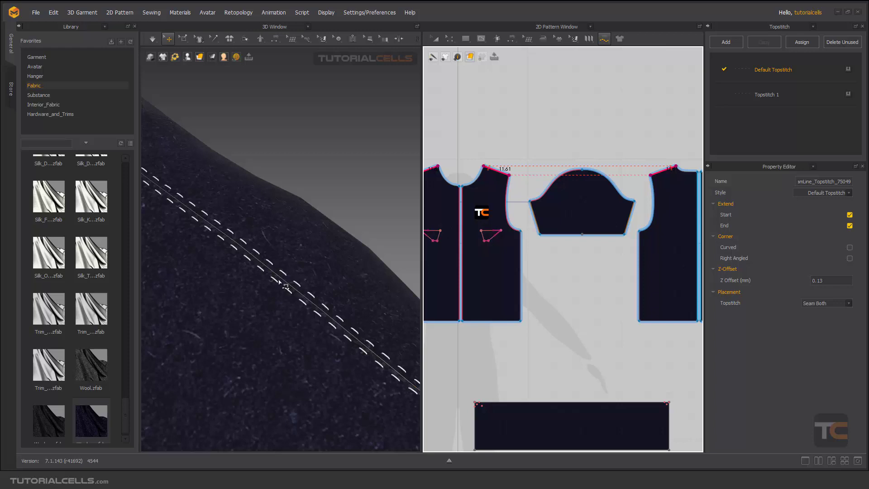
# Examine the shoulder seam stitches up close and review the Default Topstitch properties, including the Type choices OBJ and Texture.
pyautogui.scroll(-3, 280, 284)
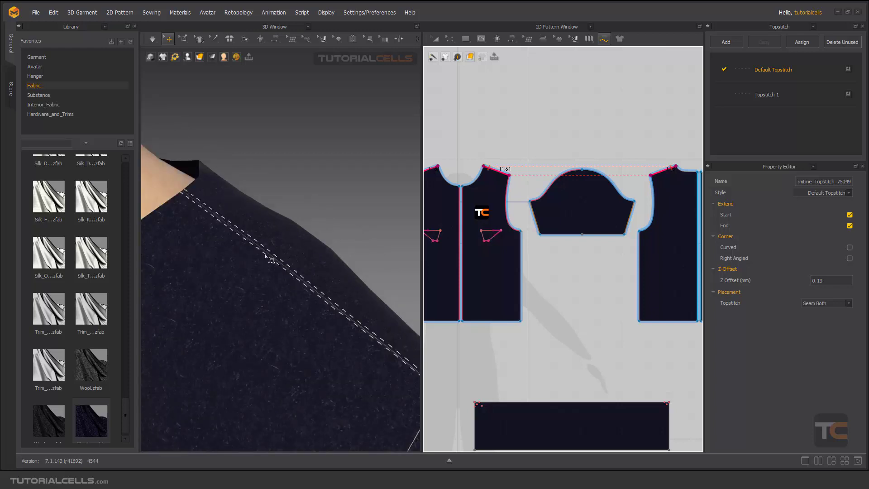
pyautogui.scroll(3, 271, 258)
pyautogui.moveTo(269, 284); pyautogui.dragTo(262, 271, button='right')
pyautogui.scroll(6, 262, 272)
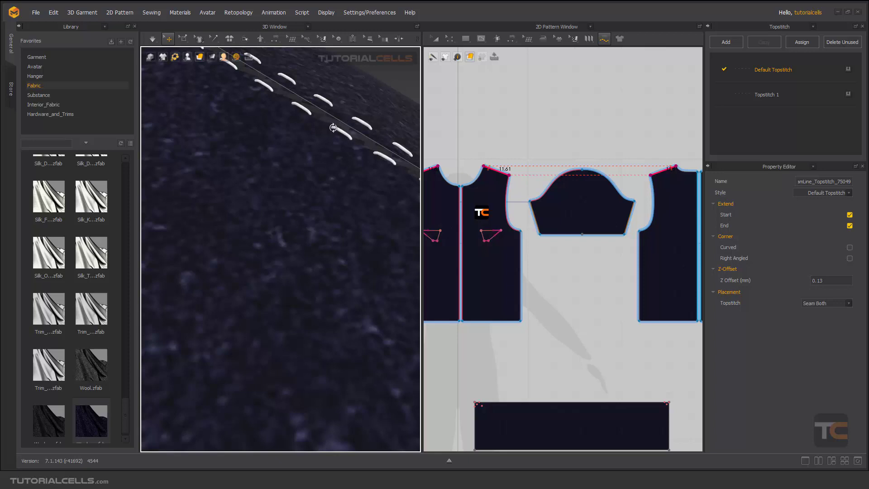
pyautogui.click(775, 70)
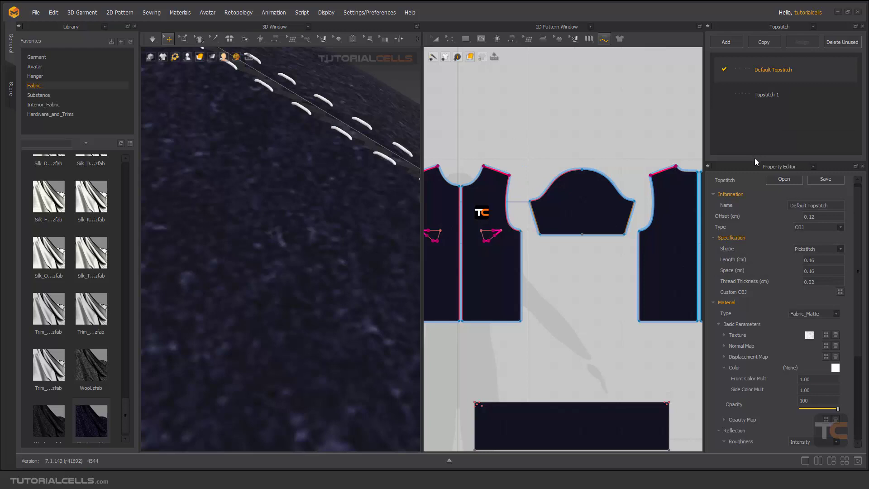
pyautogui.moveTo(757, 163); pyautogui.dragTo(758, 133)
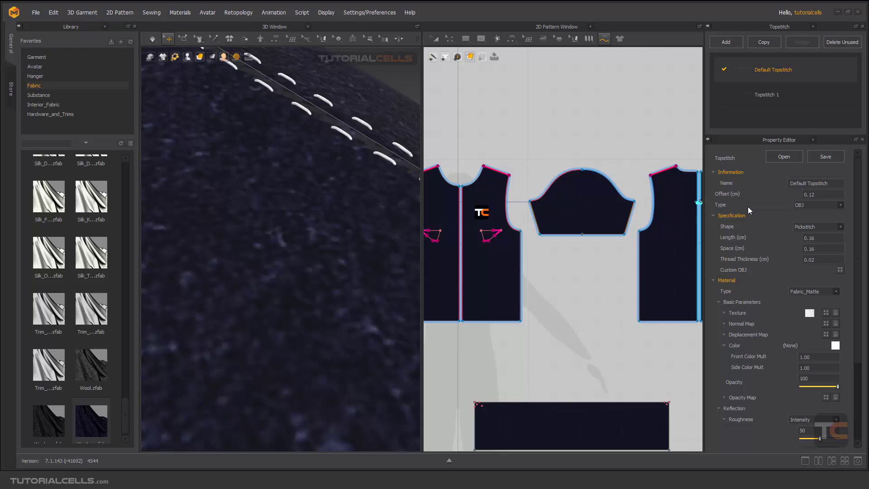
pyautogui.click(800, 206)
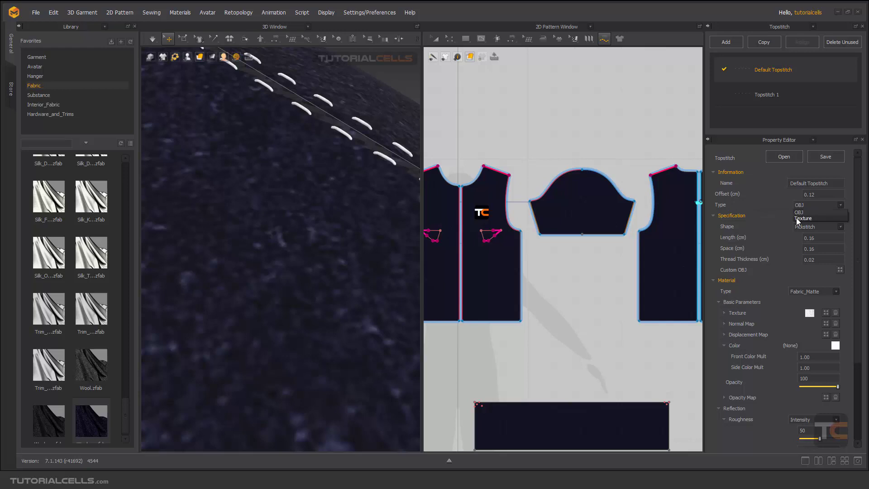
pyautogui.click(774, 207)
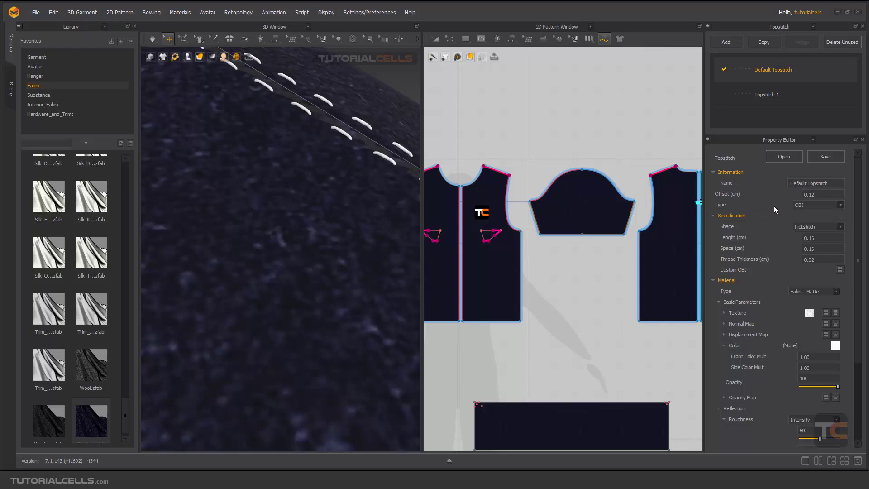
pyautogui.click(798, 207)
pyautogui.click(771, 206)
pyautogui.scroll(-3, 297, 210)
pyautogui.scroll(3, 319, 181)
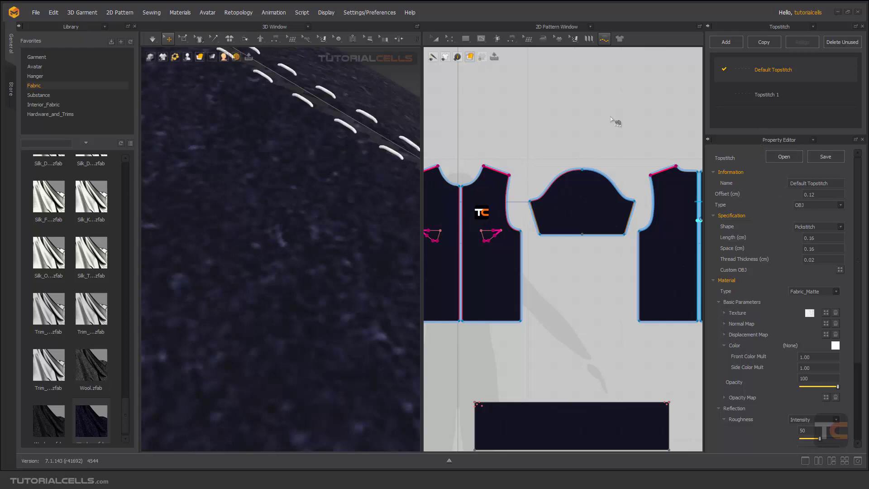
# Select the shoulder seamline topstitch with the Edit Topstitch tool.
pyautogui.click(605, 39)
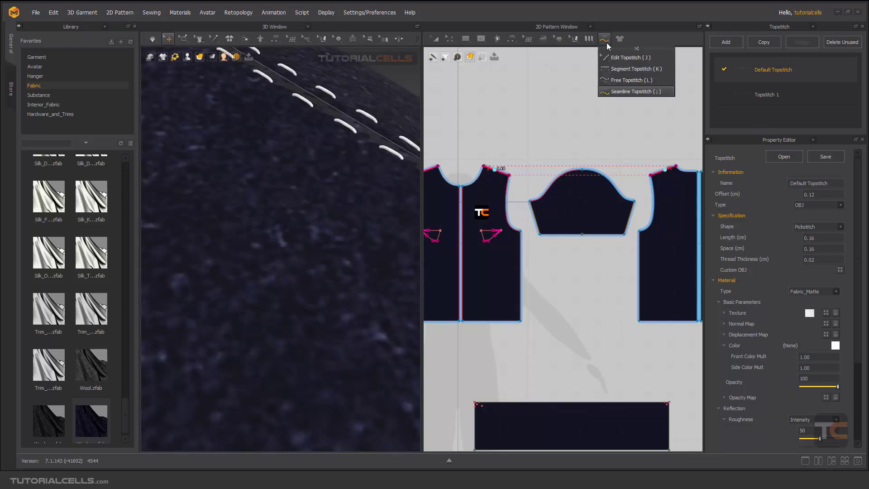
pyautogui.click(620, 58)
pyautogui.click(612, 43)
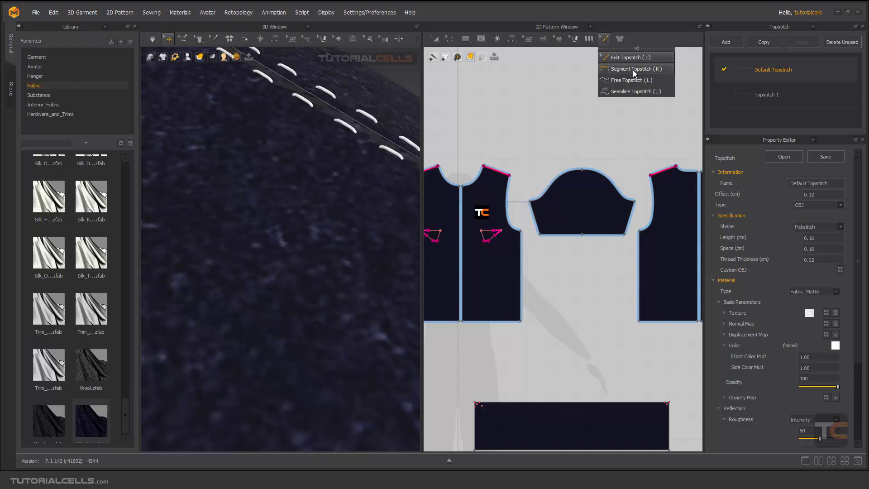
pyautogui.click(496, 170)
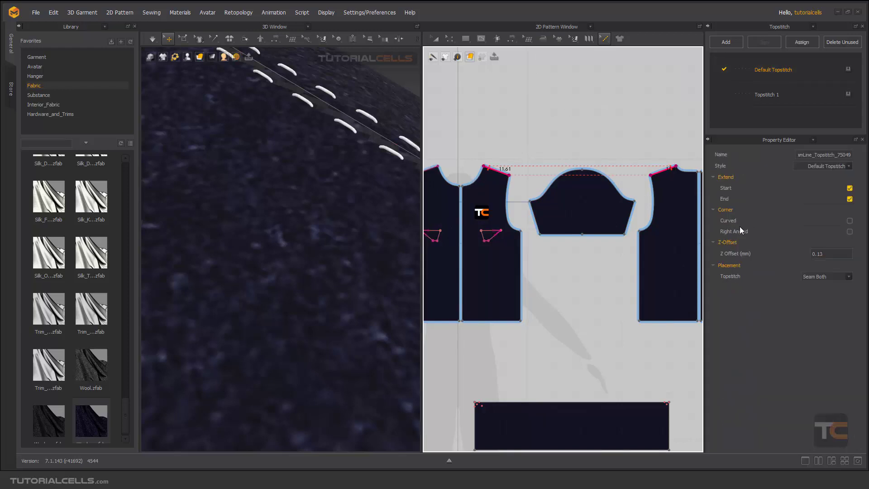
# Try a Z Offset of 0.8 mm on the shoulder seamline topstitch.
pyautogui.click(825, 254)
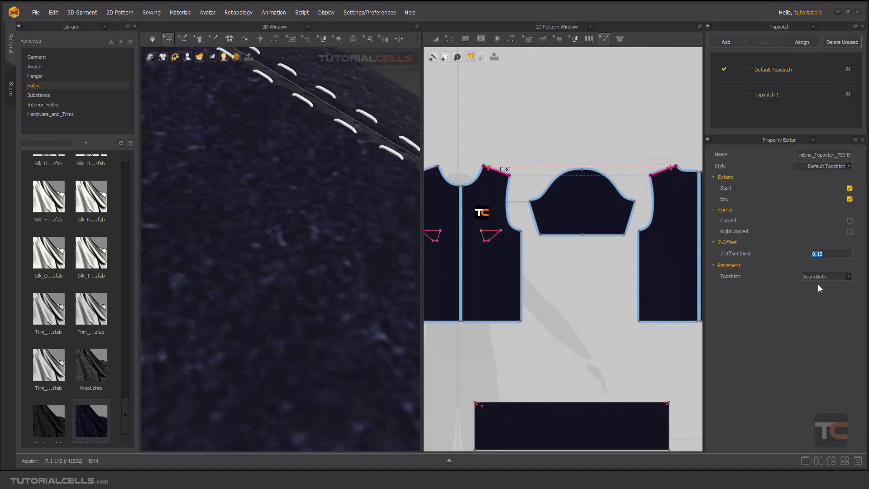
pyautogui.write('0.8')
pyautogui.press('Return')
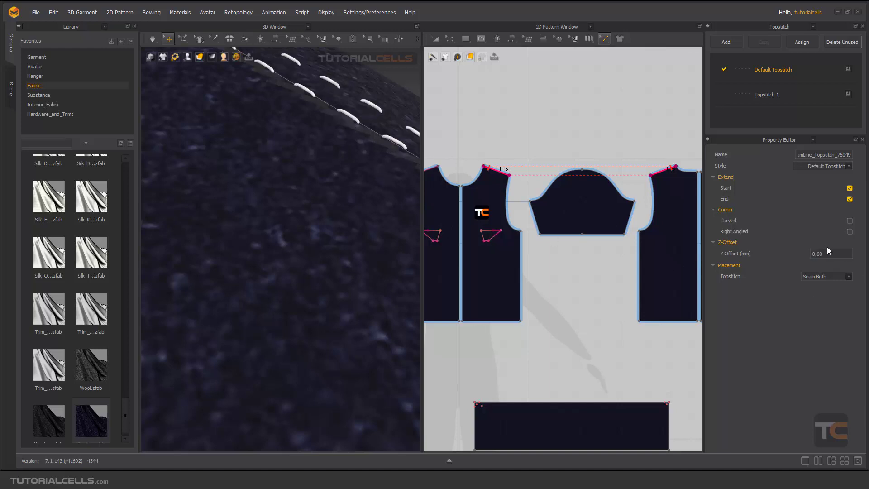
# Set the shoulder seamline topstitch's Z Offset to 0.1 mm.
pyautogui.doubleClick(810, 254)
pyautogui.write('0.1')
pyautogui.press('Return')
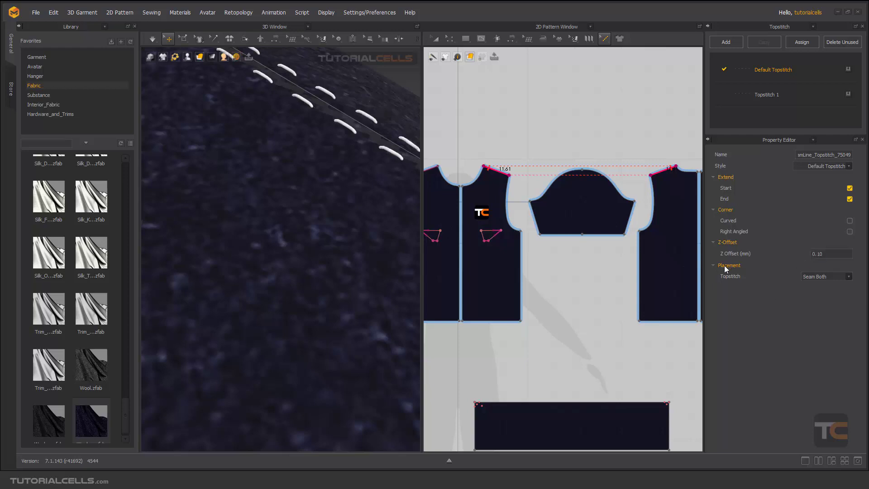
# Compare the shoulder topstitch's placement on Seam A and Seam B, then set it back to Seam Both.
pyautogui.click(816, 277)
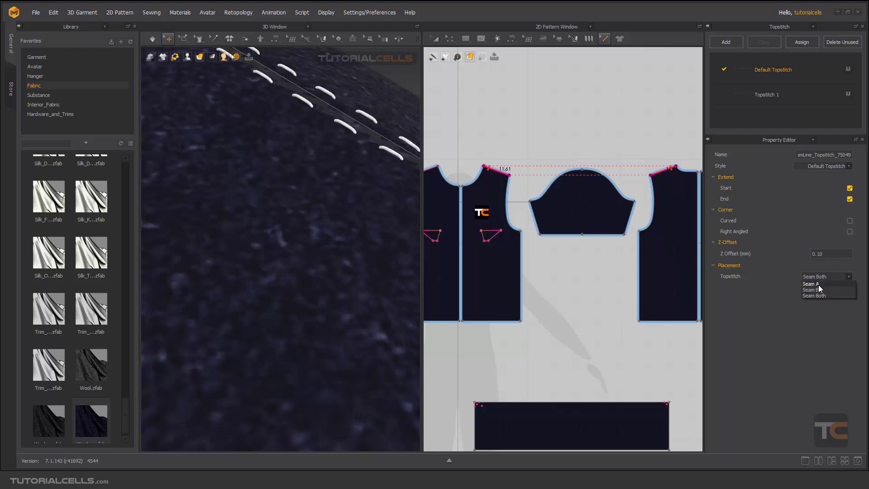
pyautogui.click(815, 284)
pyautogui.click(820, 277)
pyautogui.click(814, 289)
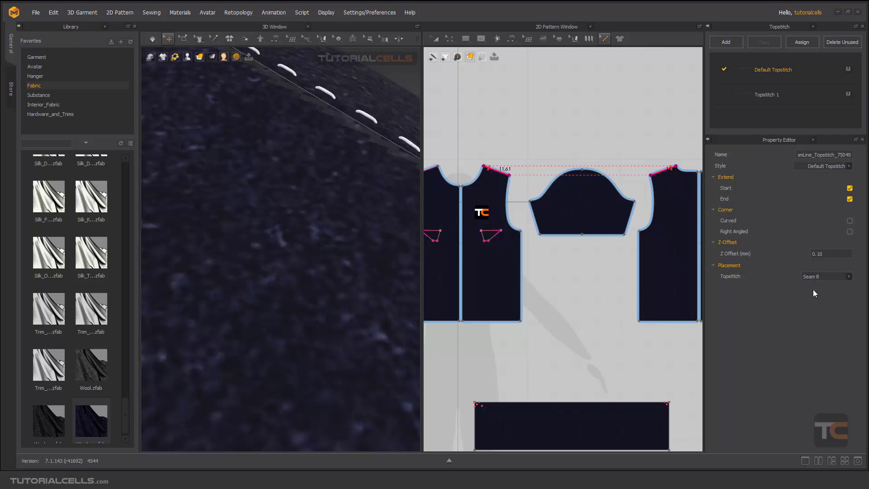
pyautogui.click(817, 277)
pyautogui.click(810, 296)
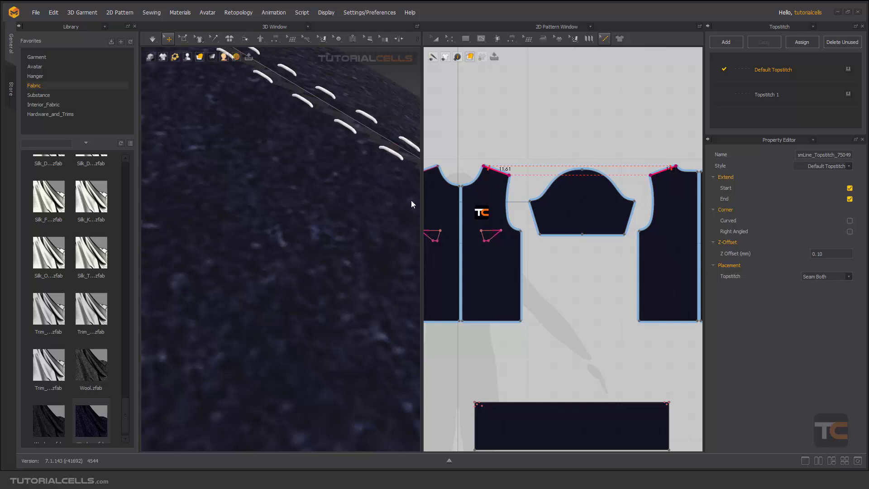
# Select the free topstitch at the pocket outline's pointed corner.
pyautogui.scroll(-3, 412, 203)
pyautogui.scroll(-3, 578, 315)
pyautogui.moveTo(354, 330); pyautogui.dragTo(338, 229, button='middle')
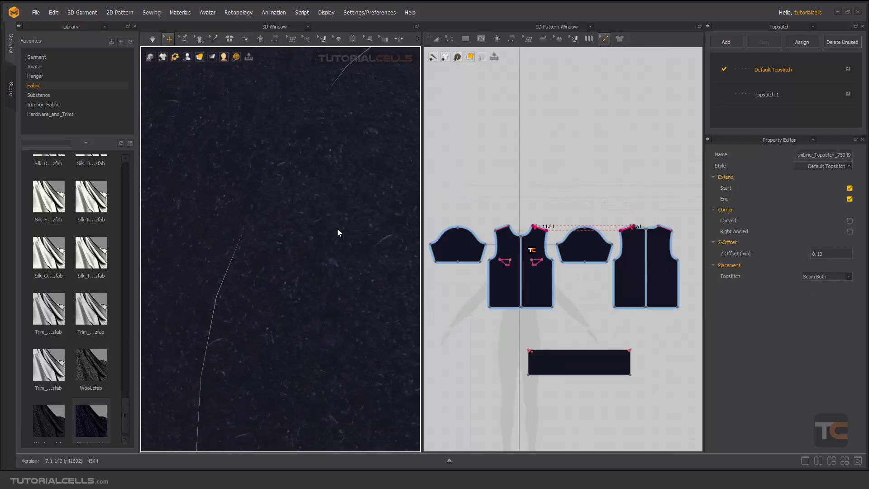
pyautogui.scroll(-3, 338, 230)
pyautogui.scroll(10, 534, 276)
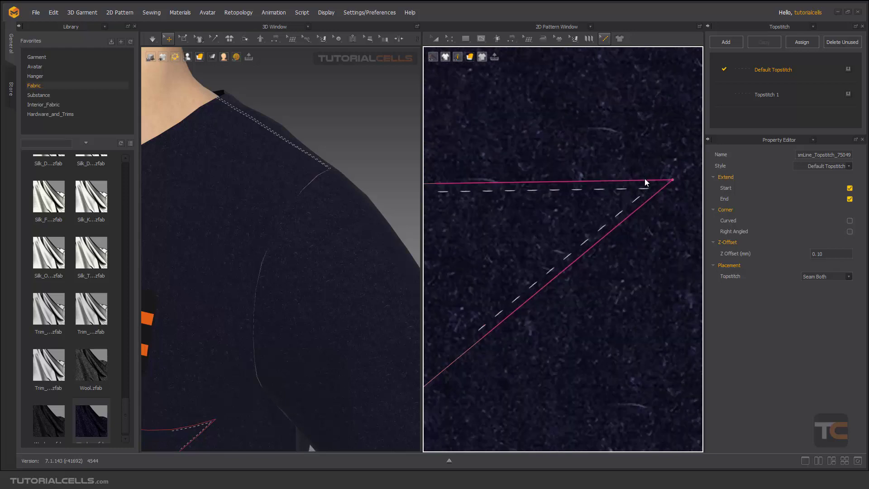
pyautogui.click(644, 179)
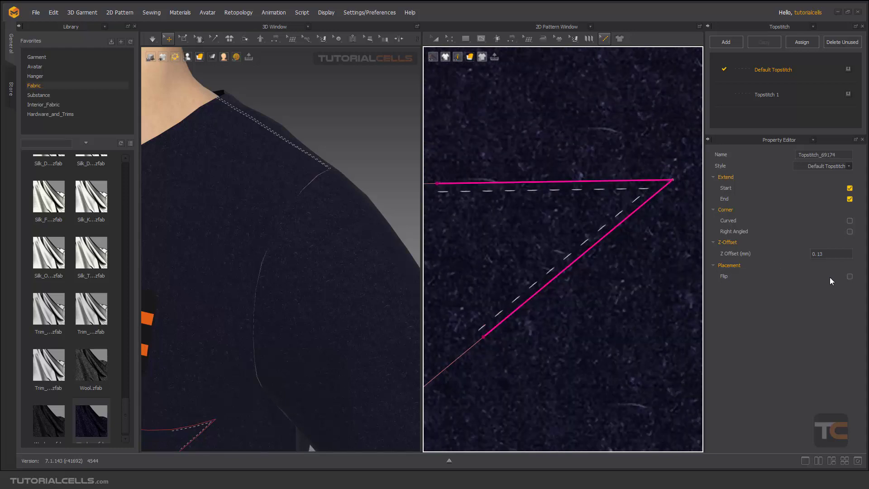
# Compare the pocket corner's free topstitch with Flip on and off, and leave Flip off.
pyautogui.click(850, 277)
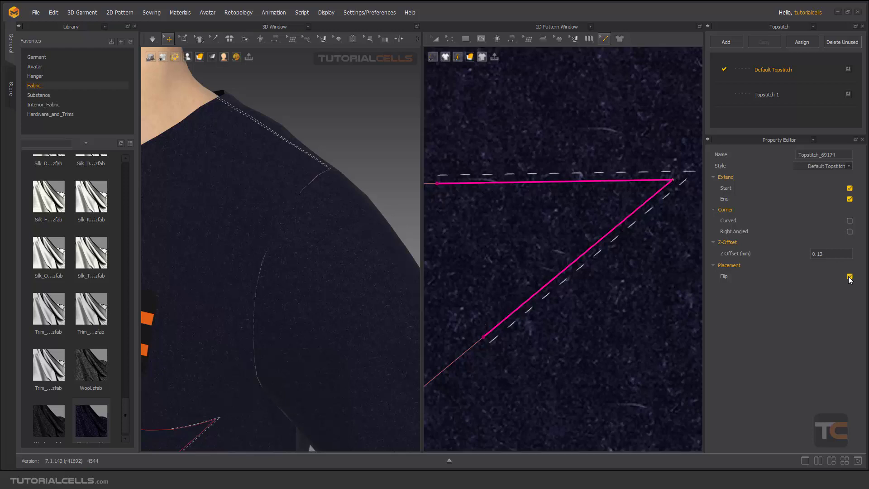
pyautogui.click(850, 276)
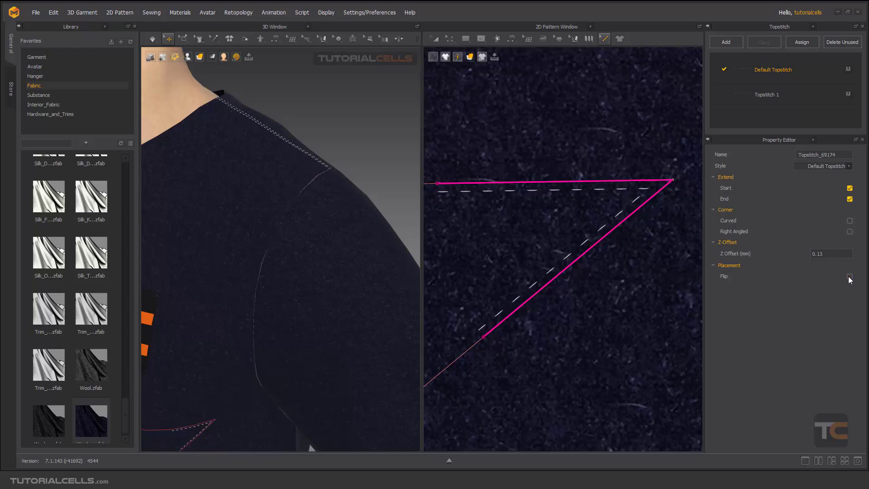
pyautogui.click(850, 276)
pyautogui.click(850, 276)
# Try the Bartack, Buttonhole and Overlock shapes on the Default Topstitch style, then set the shape back to Pickstitch.
pyautogui.click(767, 70)
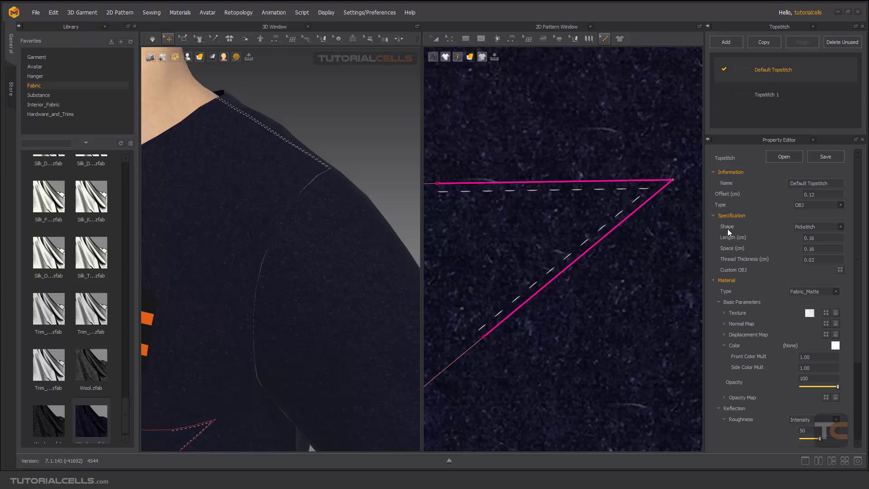
pyautogui.click(829, 225)
pyautogui.click(817, 238)
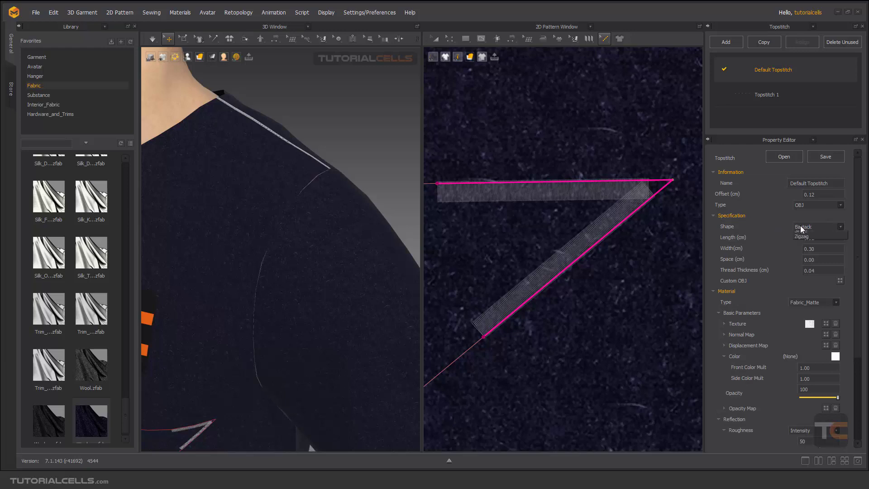
pyautogui.click(802, 227)
pyautogui.click(801, 243)
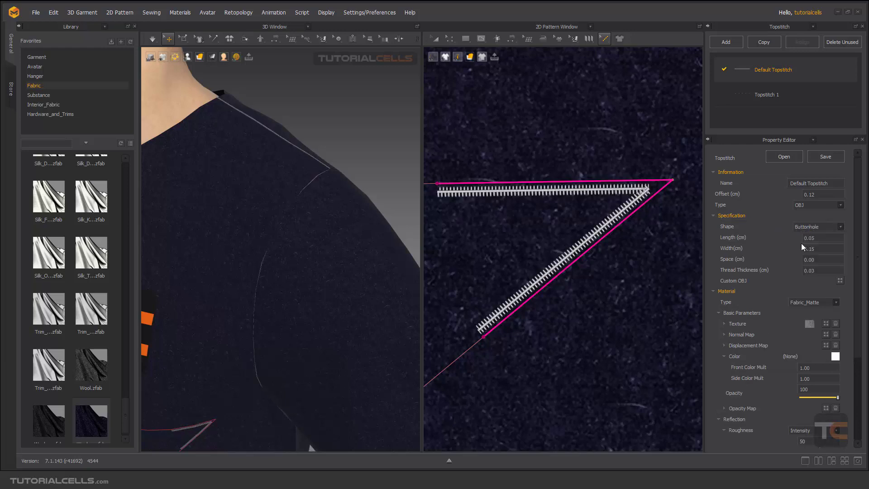
pyautogui.click(811, 228)
pyautogui.click(805, 256)
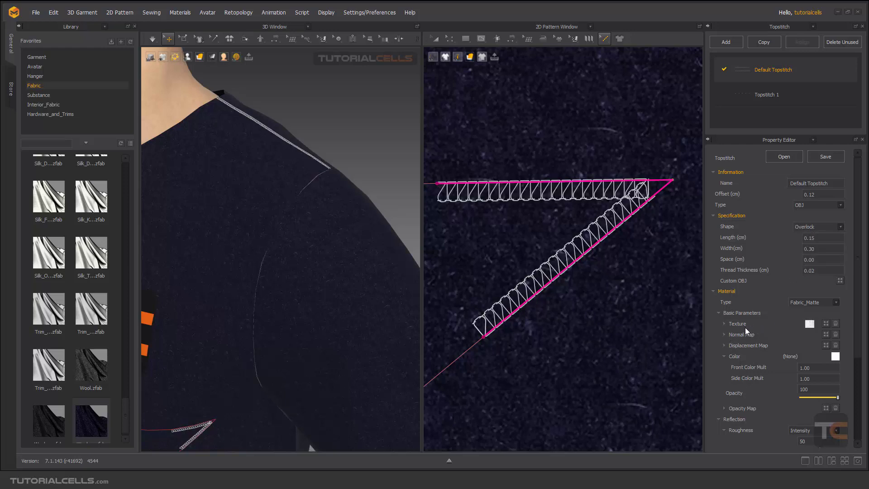
pyautogui.click(827, 226)
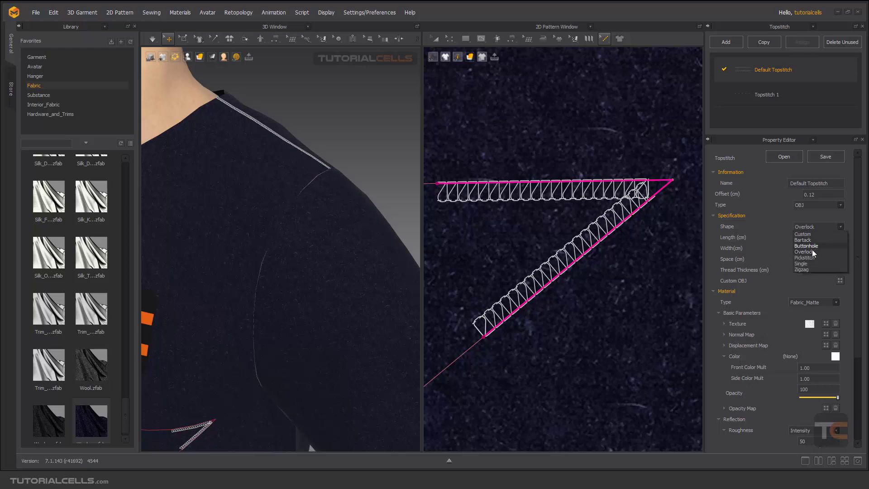
pyautogui.click(808, 259)
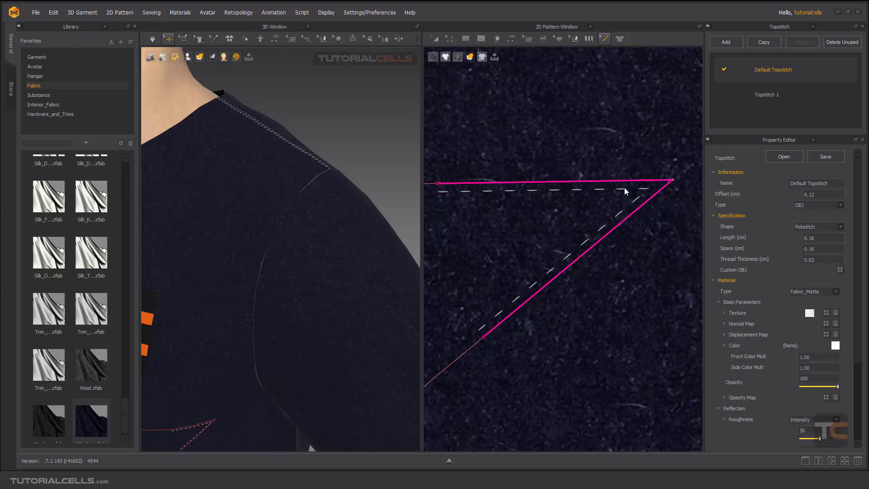
# Examine the Default Topstitch style's Length, Space and Thread Thickness settings against a close view of the pocket stitches.
pyautogui.scroll(3, 624, 187)
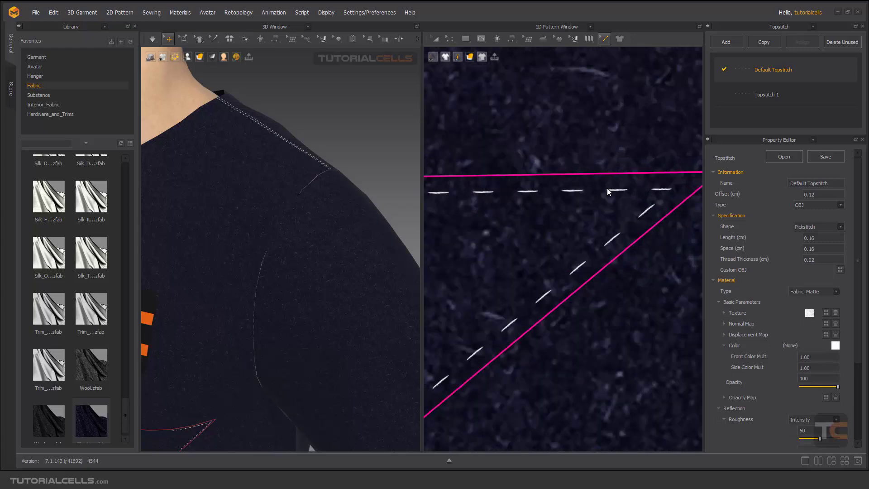
pyautogui.doubleClick(818, 237)
pyautogui.doubleClick(806, 248)
pyautogui.click(814, 259)
# Review the Default Topstitch style's material type options and the image files offered for its texture.
pyautogui.scroll(-1, 747, 293)
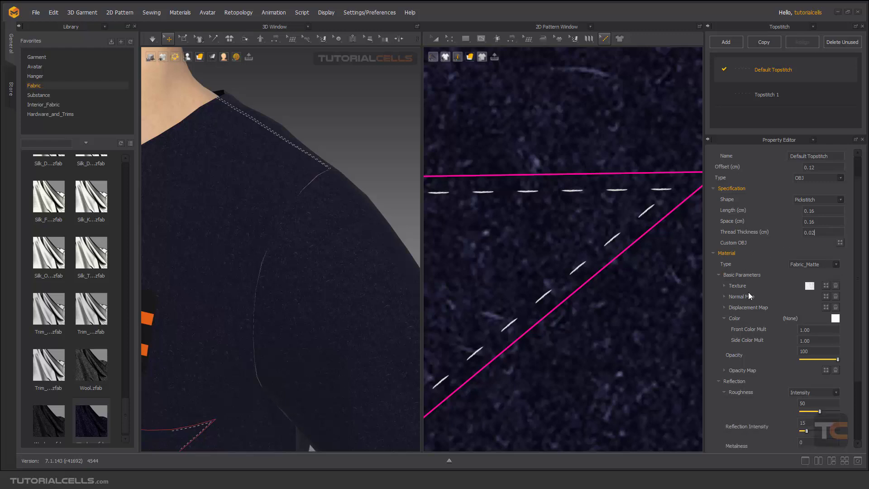
pyautogui.click(719, 252)
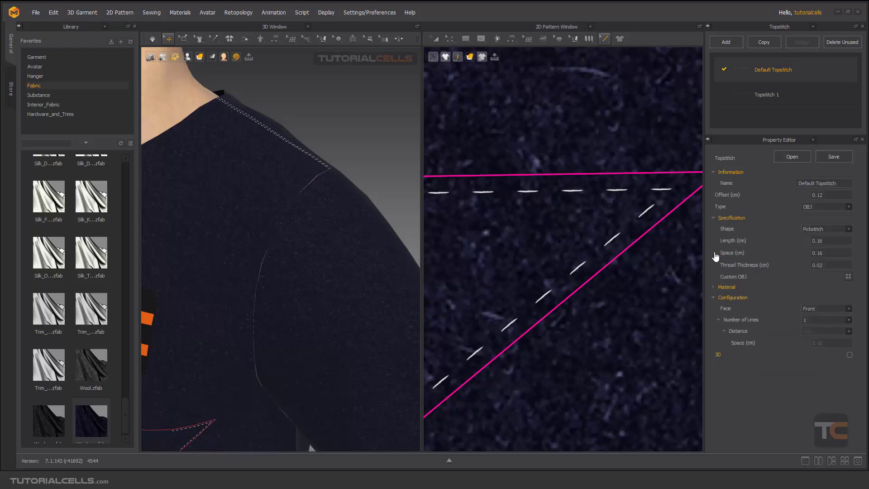
pyautogui.click(715, 299)
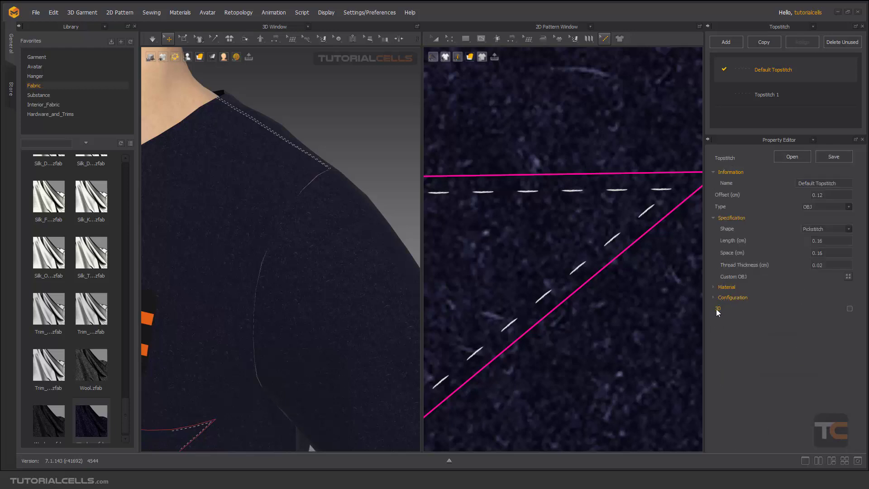
pyautogui.click(716, 288)
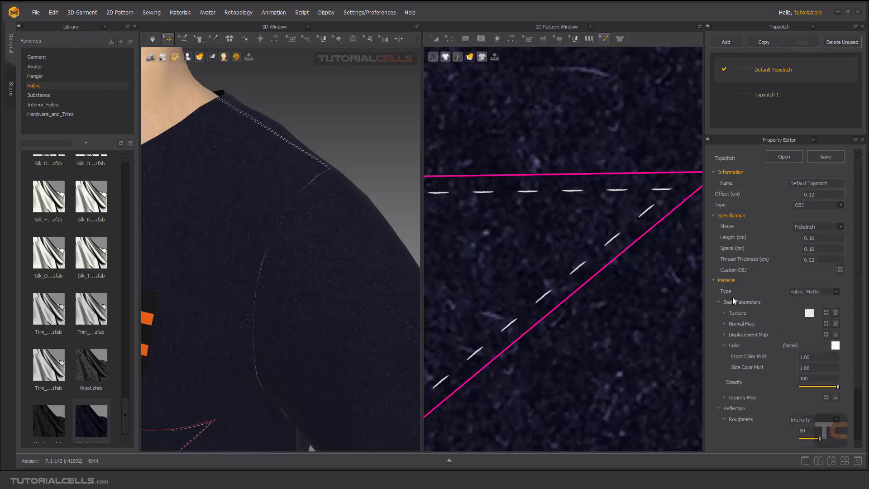
pyautogui.click(826, 291)
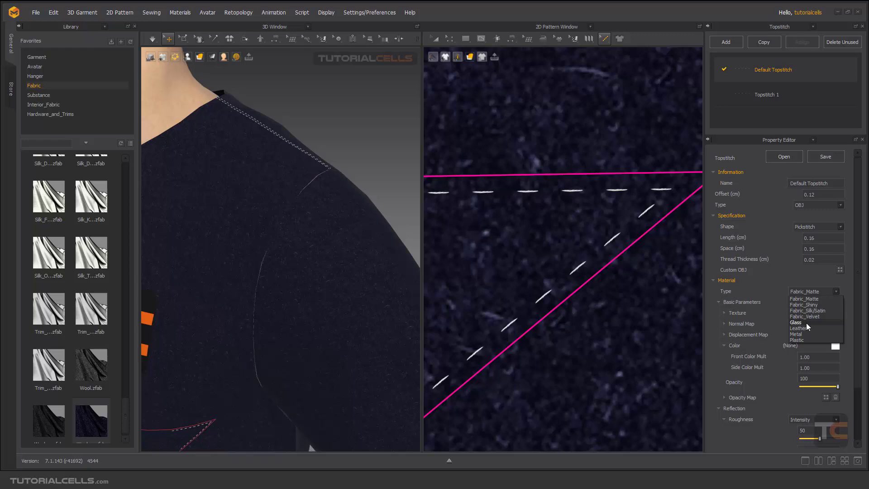
pyautogui.click(762, 290)
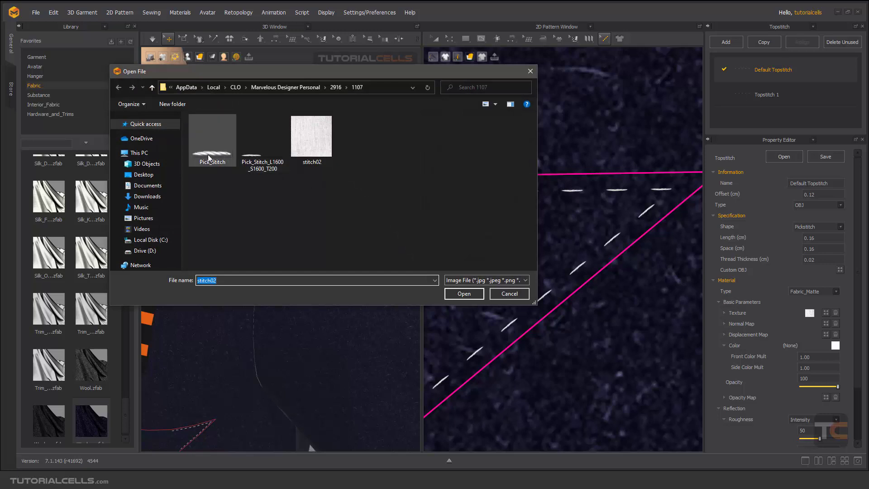
pyautogui.click(510, 294)
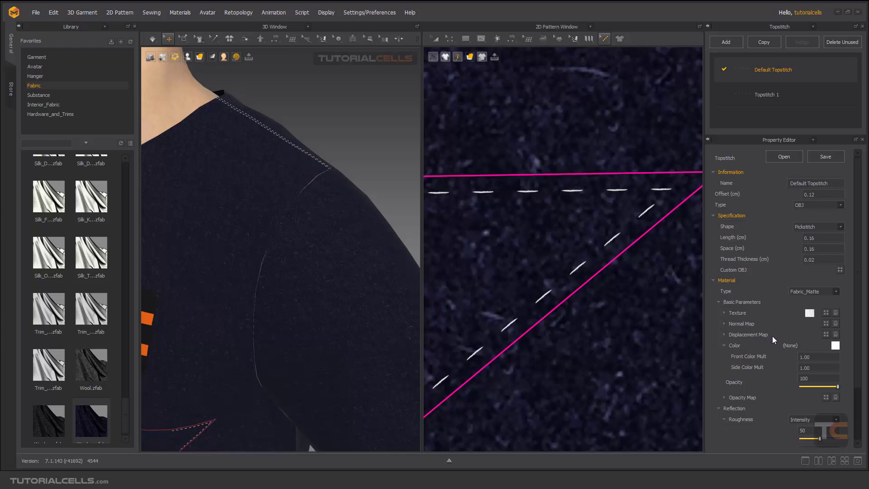
# Set the Default Topstitch style's material color to Red 1.
pyautogui.click(835, 347)
pyautogui.click(471, 140)
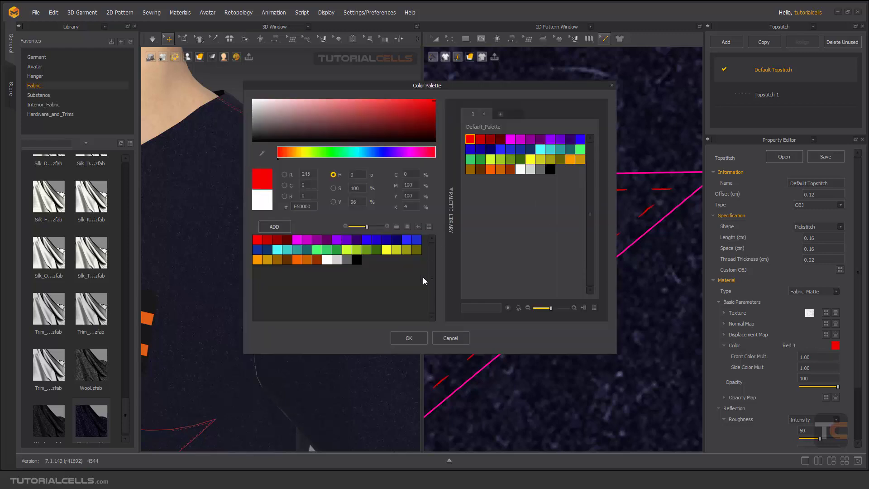
pyautogui.click(409, 338)
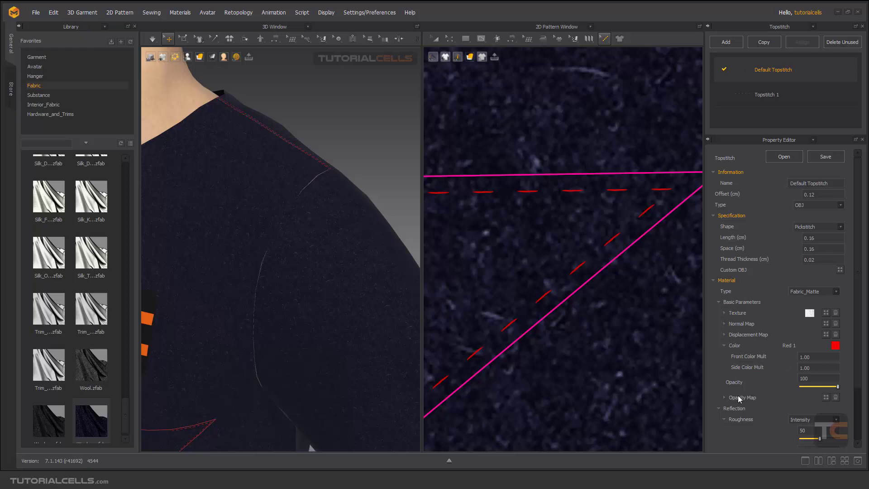
# Examine the Default Topstitch style's Reflection and Configuration settings, including the Face options and Number of Lines.
pyautogui.scroll(-2, 753, 400)
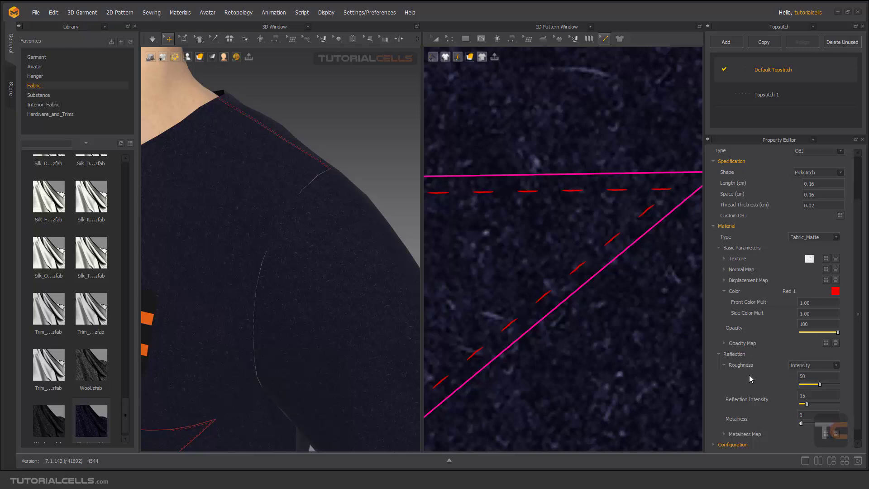
pyautogui.scroll(-1, 749, 378)
pyautogui.click(718, 341)
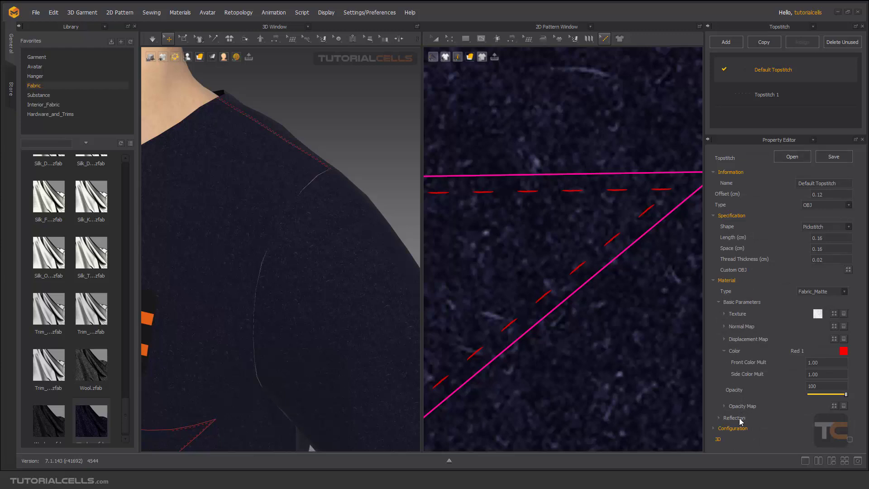
pyautogui.click(717, 429)
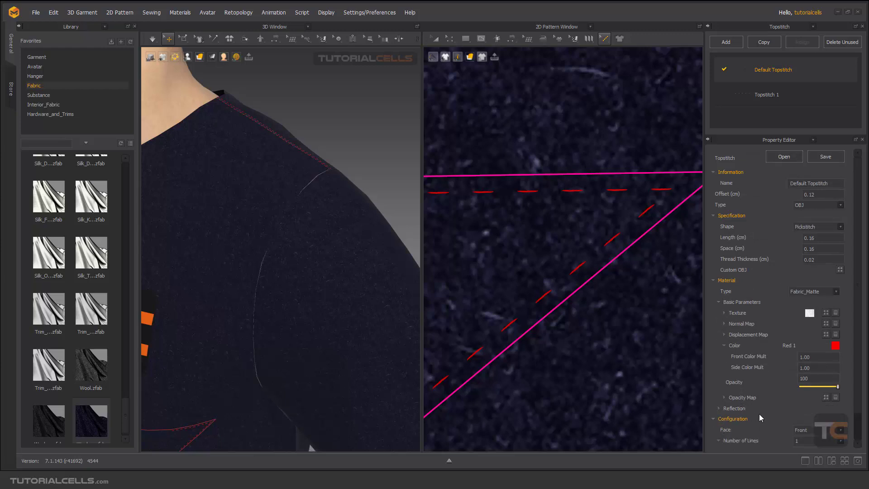
pyautogui.scroll(-2, 759, 414)
pyautogui.click(735, 404)
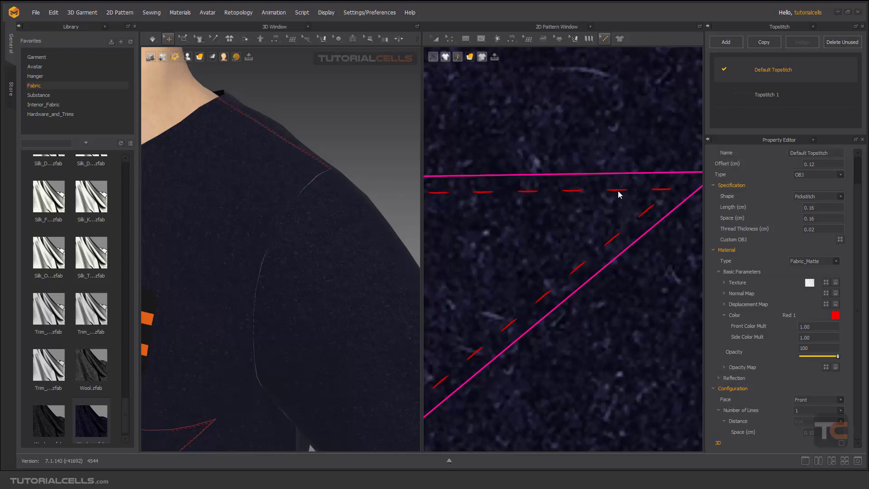
pyautogui.click(812, 399)
pyautogui.click(373, 152)
# Draw an internal rectangle in the middle of the separate rectangular cloth pattern beside the avatar.
pyautogui.scroll(-3, 373, 152)
pyautogui.scroll(-12, 517, 234)
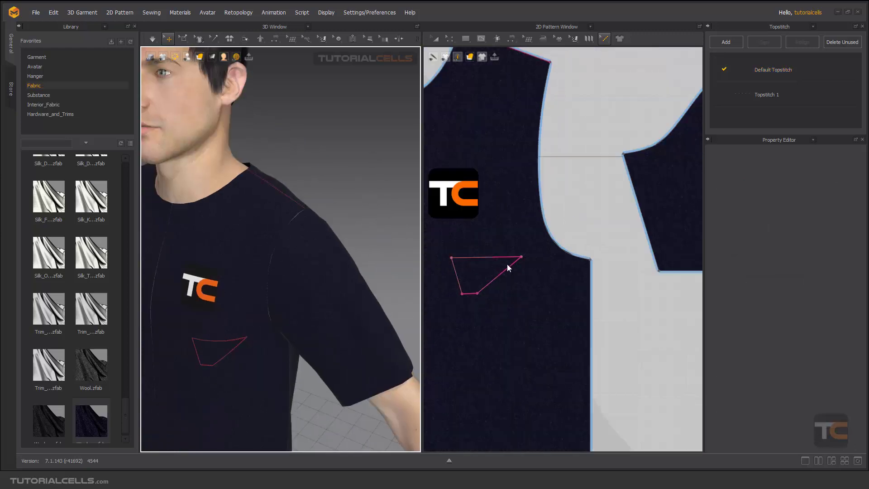
pyautogui.scroll(10, 530, 355)
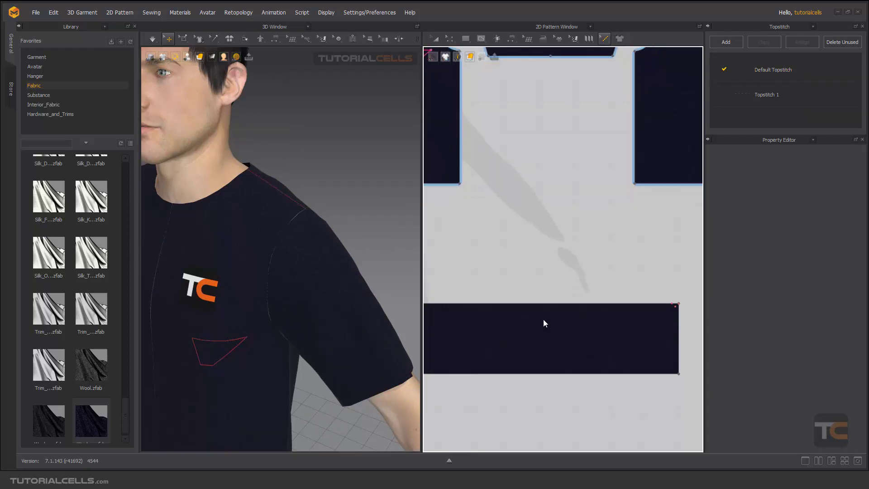
pyautogui.moveTo(255, 313); pyautogui.dragTo(226, 136, button='middle')
pyautogui.scroll(-5, 295, 237)
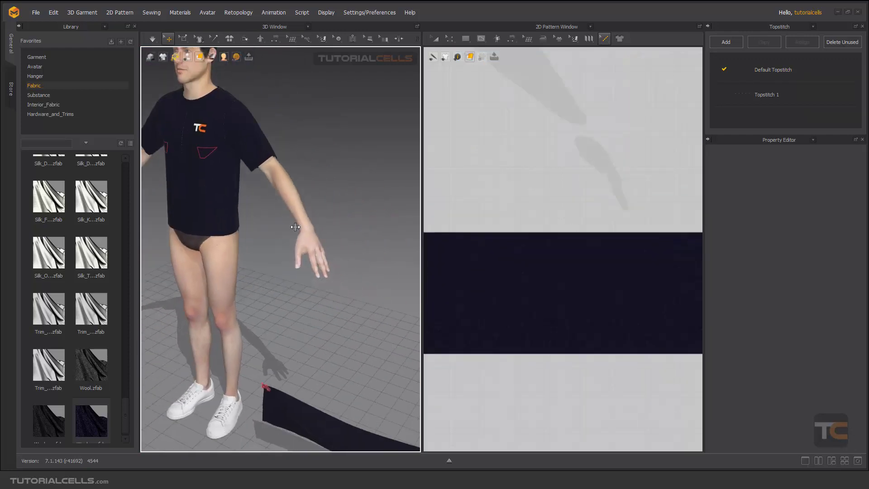
pyautogui.moveTo(295, 237); pyautogui.dragTo(279, 118, button='middle')
pyautogui.scroll(2, 320, 305)
pyautogui.moveTo(347, 296); pyautogui.dragTo(304, 203, button='middle')
pyautogui.scroll(2, 523, 240)
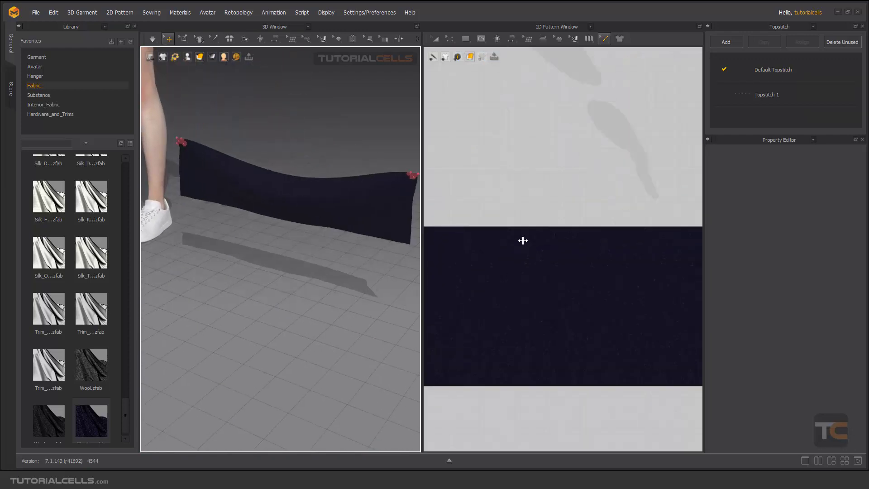
pyautogui.click(482, 38)
pyautogui.click(498, 68)
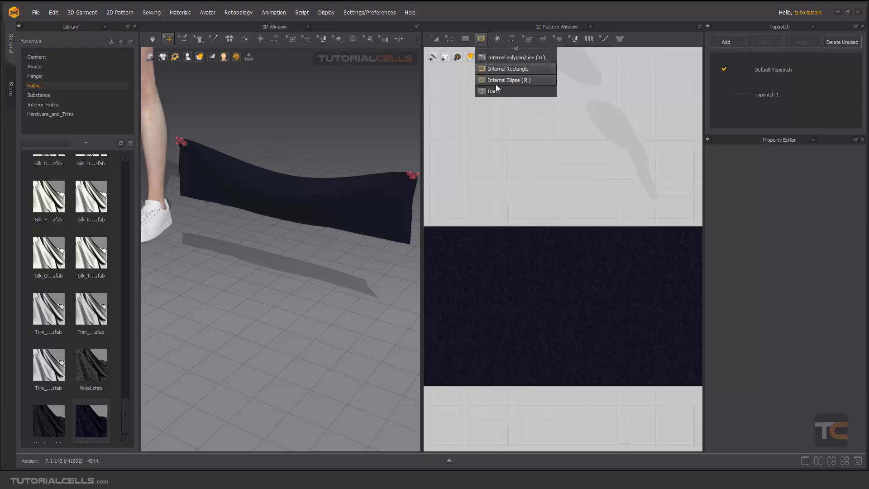
pyautogui.moveTo(494, 272); pyautogui.dragTo(672, 356)
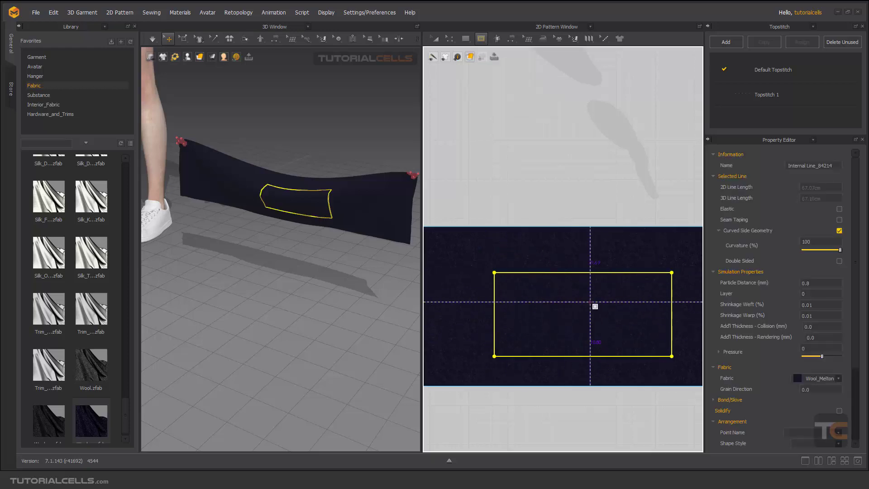
# Add segment topstitches in the Default Topstitch style along adjoining edges of the internal rectangle.
pyautogui.scroll(2, 622, 288)
pyautogui.moveTo(622, 287); pyautogui.dragTo(584, 256, button='middle')
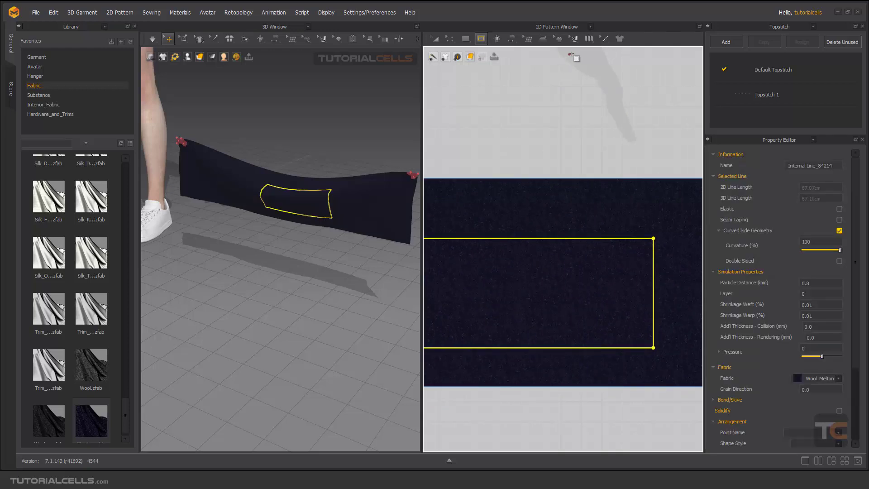
pyautogui.click(605, 38)
pyautogui.click(620, 68)
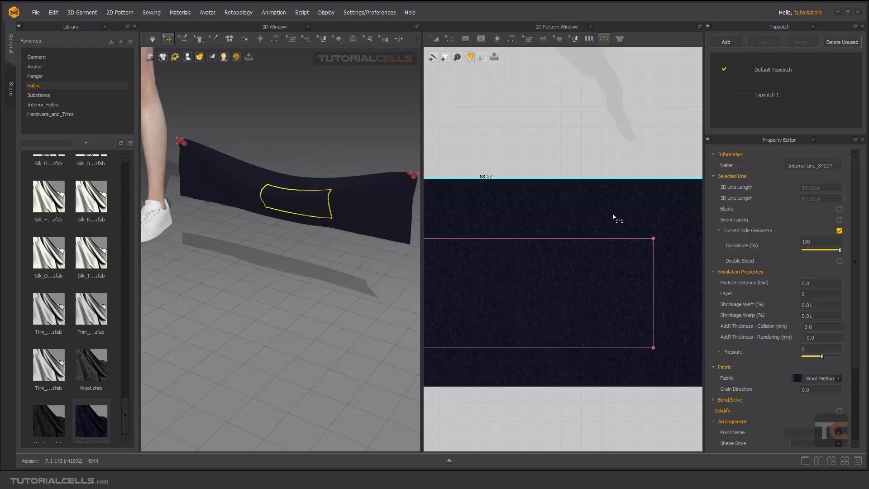
pyautogui.click(625, 238)
pyautogui.click(655, 266)
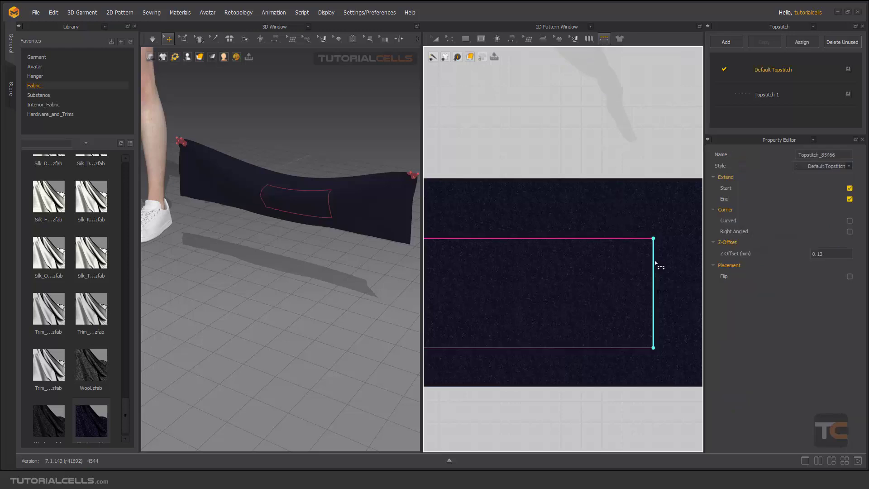
pyautogui.click(645, 349)
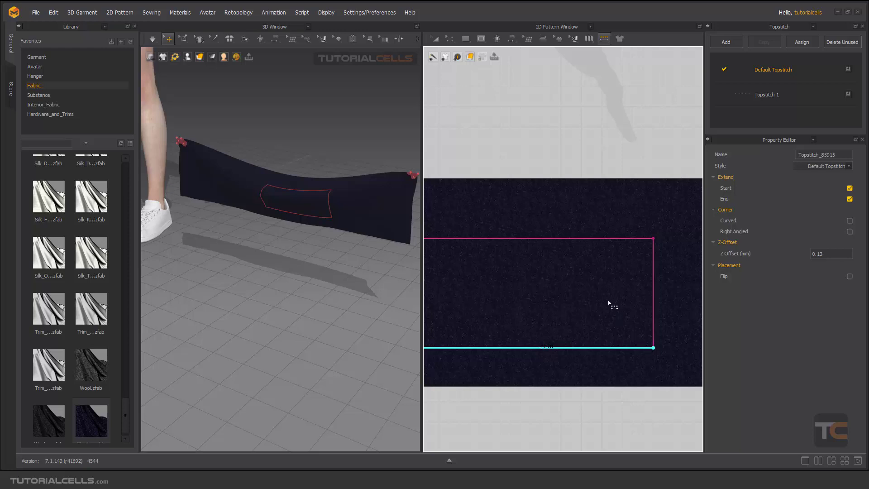
# Set the Default Topstitch style's material color to White.
pyautogui.scroll(3, 664, 252)
pyautogui.scroll(2, 620, 213)
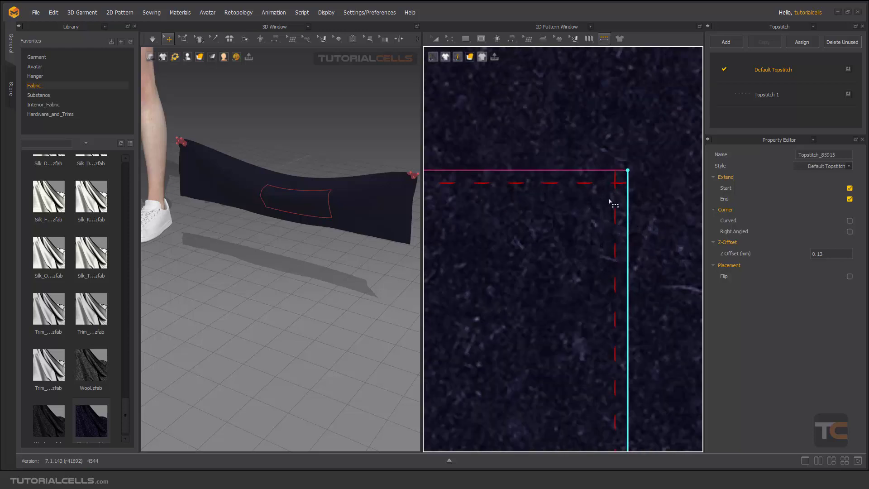
pyautogui.click(766, 68)
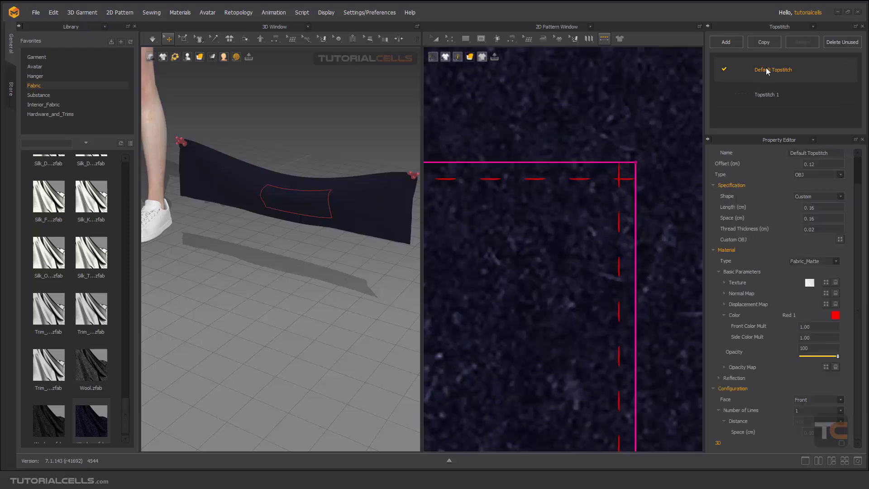
pyautogui.click(836, 315)
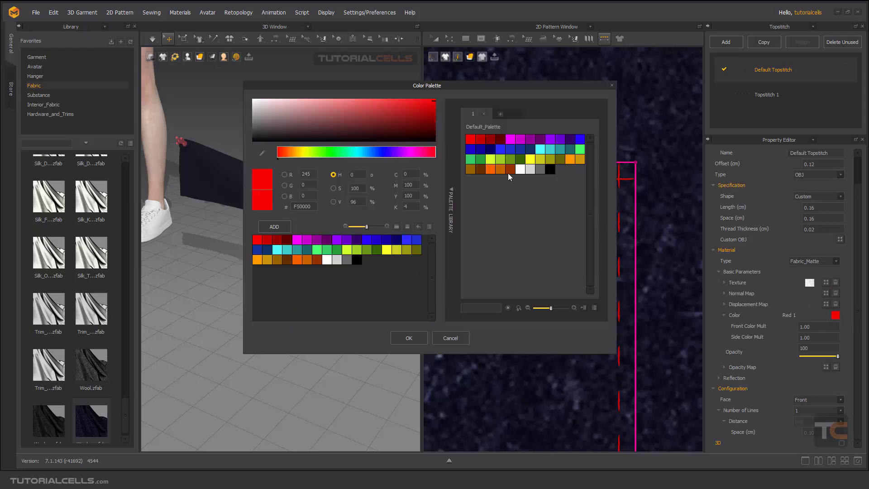
pyautogui.click(520, 170)
pyautogui.click(401, 341)
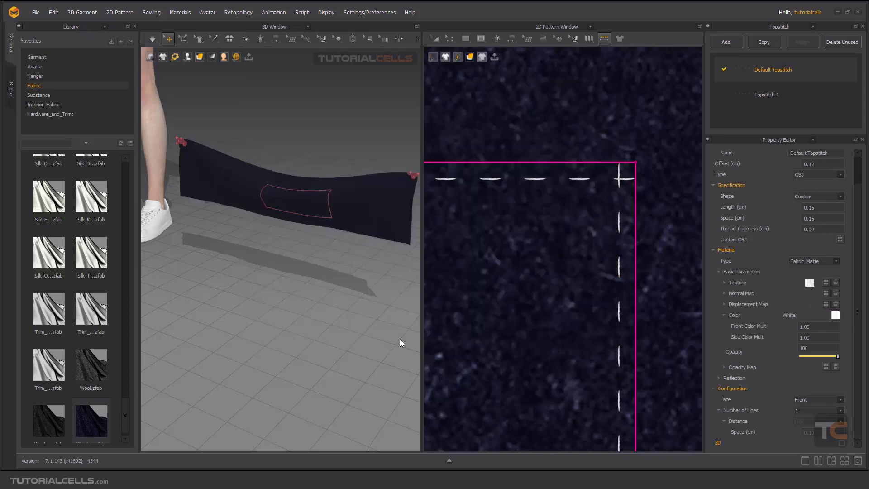
# Set the Default Topstitch style's Face option to Both for the stitches on the cloth's internal rectangle.
pyautogui.scroll(6, 346, 213)
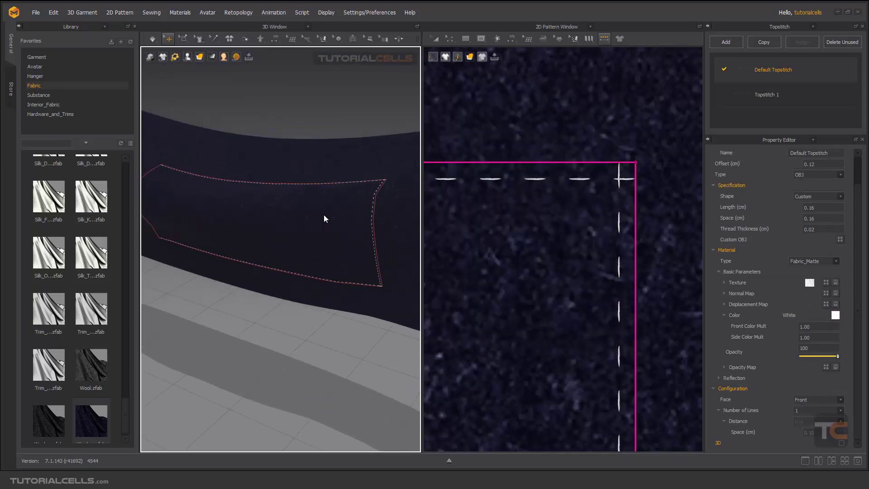
pyautogui.scroll(4, 324, 219)
pyautogui.click(384, 184)
pyautogui.scroll(2, 357, 186)
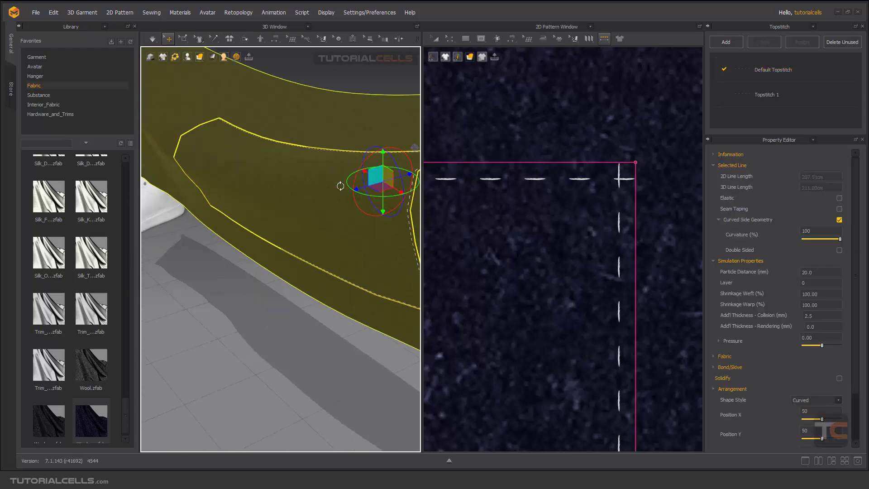
pyautogui.scroll(5, 341, 186)
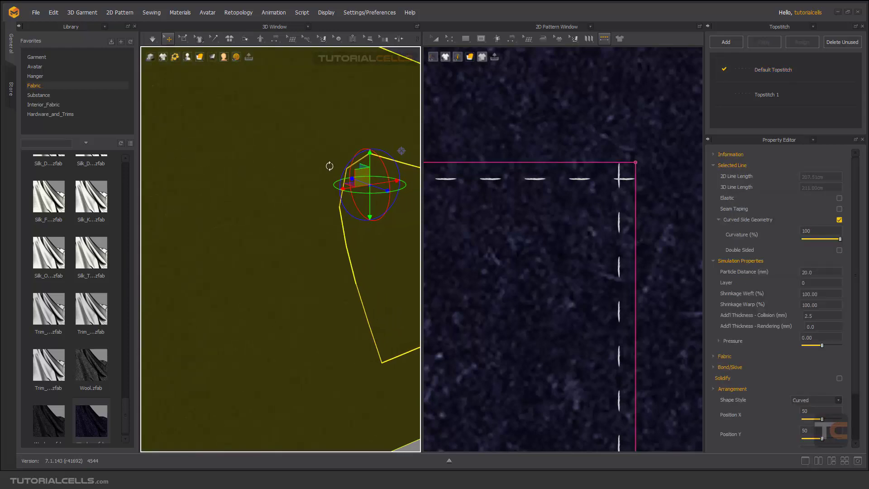
pyautogui.click(632, 173)
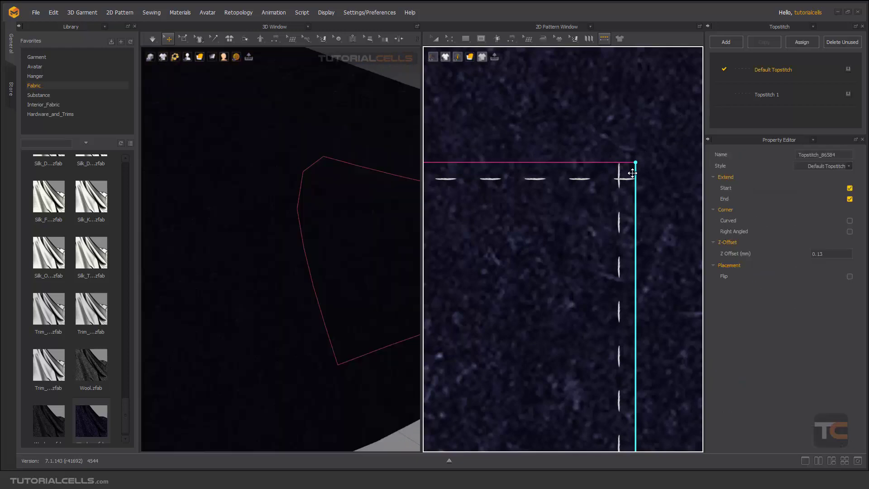
pyautogui.click(627, 162)
pyautogui.click(637, 181)
pyautogui.click(765, 69)
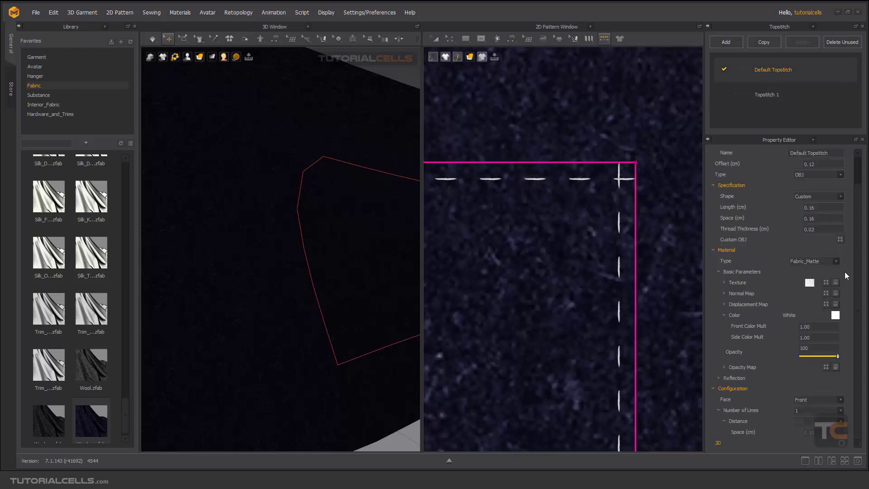
pyautogui.click(835, 400)
pyautogui.click(808, 407)
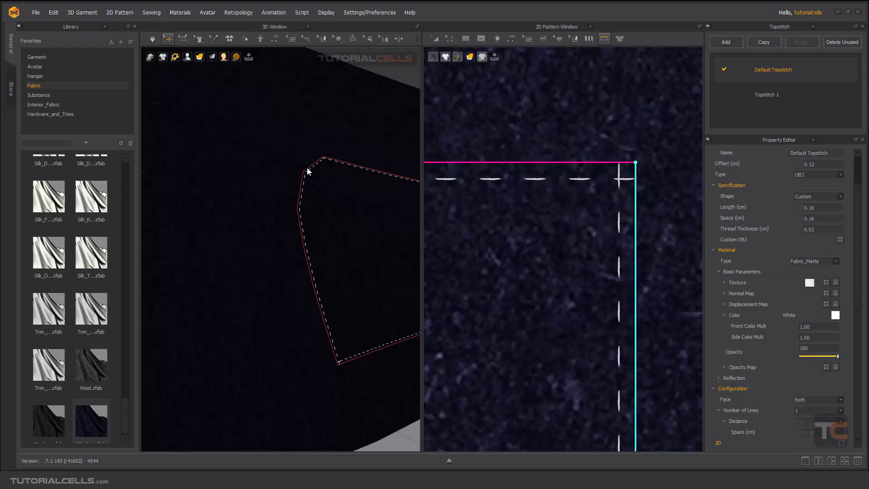
pyautogui.moveTo(312, 167); pyautogui.dragTo(458, 186, button='right')
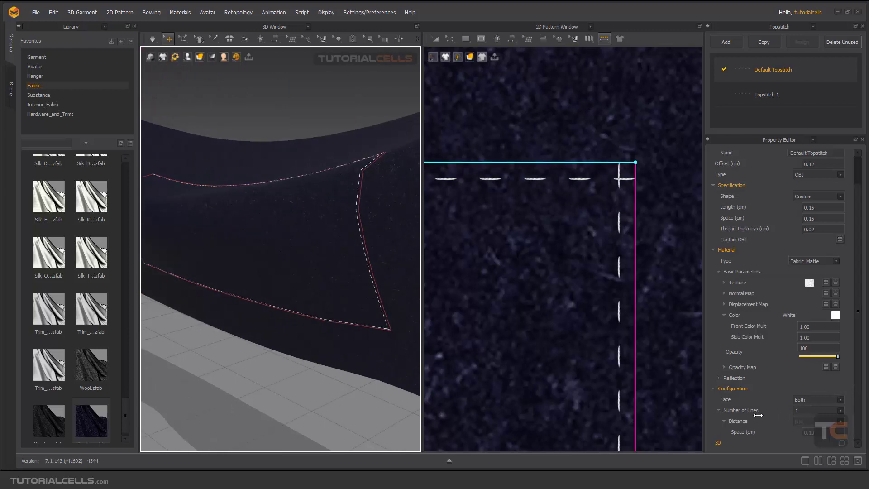
# Set the Default Topstitch style's Number of Lines to 2 and inspect the stitches in 3D.
pyautogui.click(833, 411)
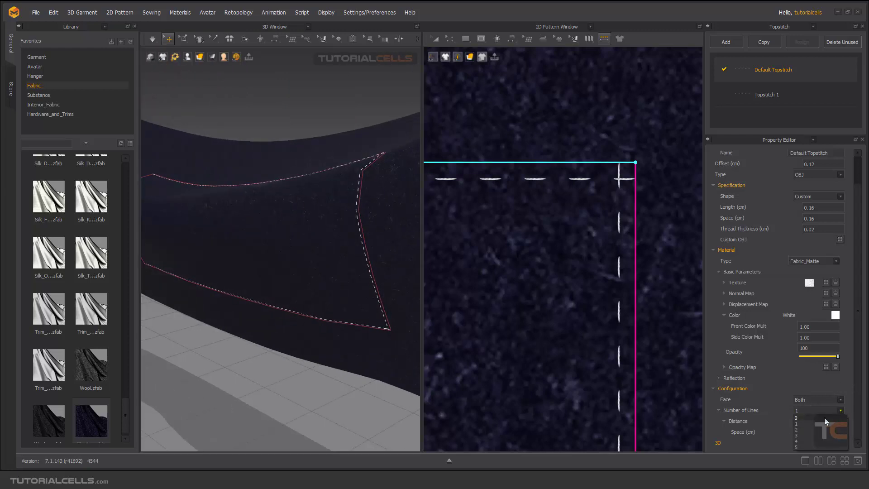
pyautogui.click(808, 428)
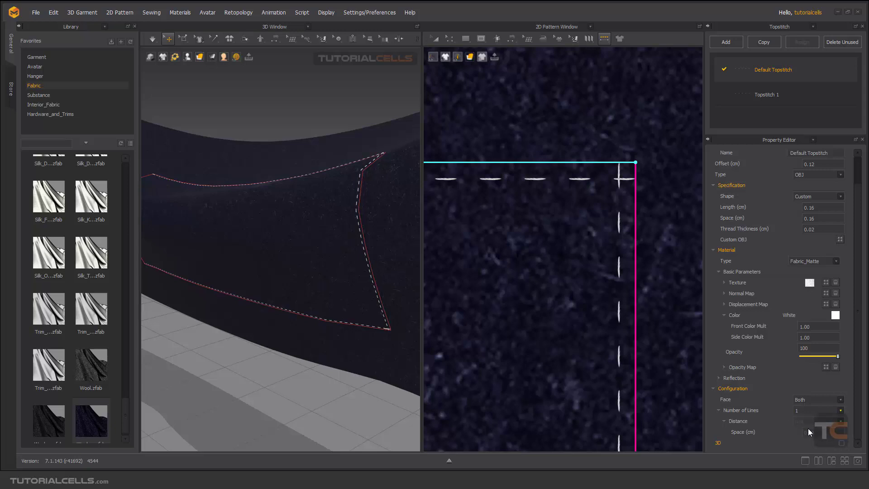
pyautogui.scroll(-1, 645, 295)
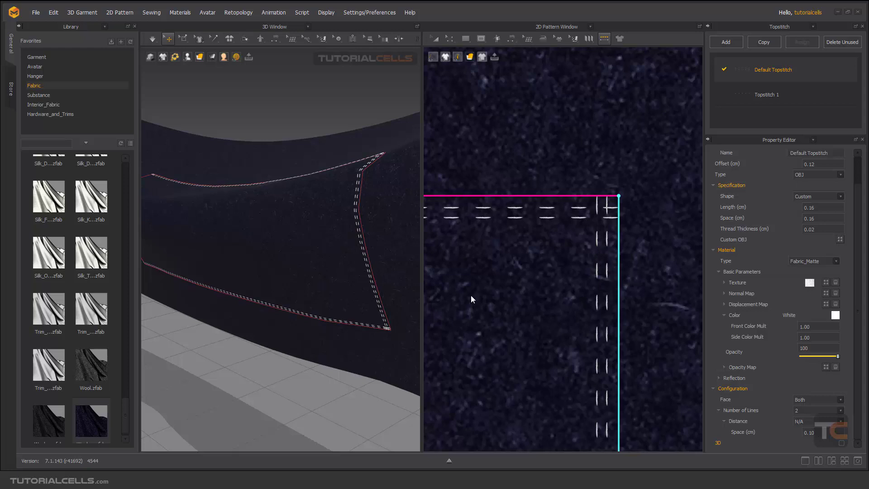
pyautogui.scroll(5, 368, 241)
pyautogui.scroll(2, 424, 256)
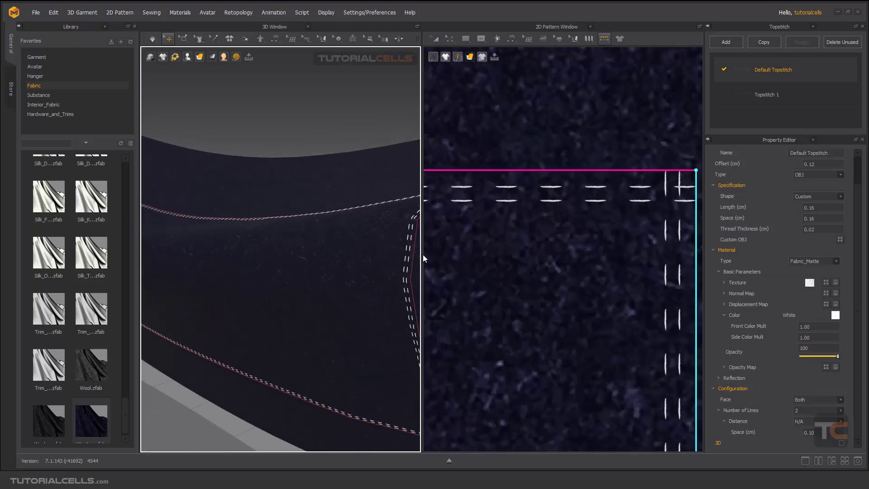
pyautogui.moveTo(393, 248); pyautogui.dragTo(328, 247, button='middle')
pyautogui.scroll(4, 360, 244)
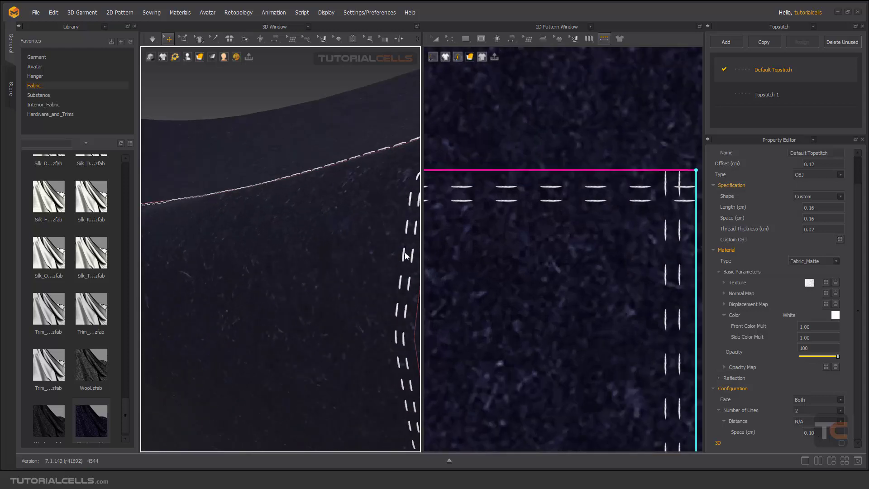
pyautogui.moveTo(405, 251); pyautogui.dragTo(282, 214, button='middle')
# Apply the white Silk_F fabric from the library to the separate cloth and reselect the Default Topstitch style.
pyautogui.moveTo(45, 194); pyautogui.dragTo(277, 244)
pyautogui.moveTo(351, 240); pyautogui.dragTo(774, 84)
pyautogui.click(773, 75)
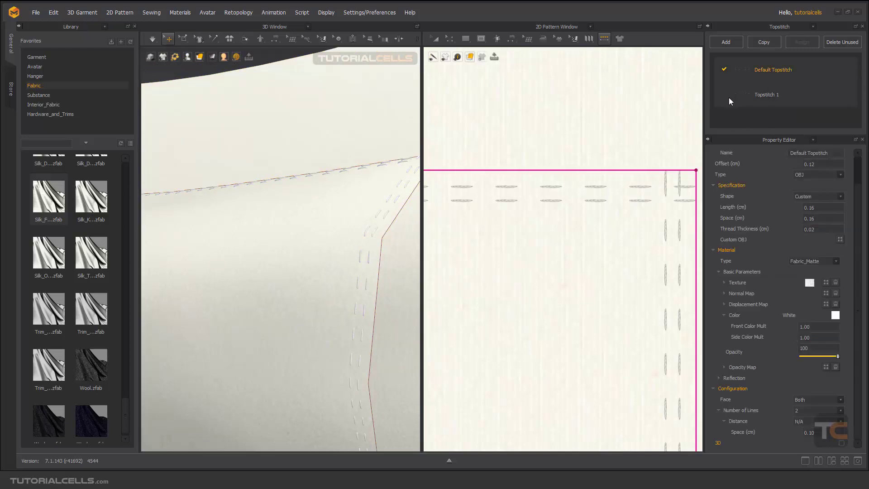
pyautogui.scroll(3, 374, 231)
pyautogui.scroll(-2, 373, 232)
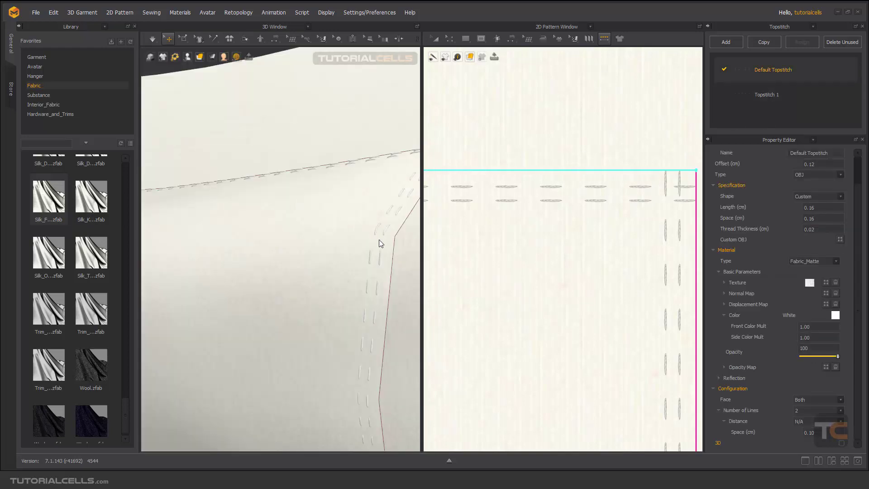
# Enable the Default Topstitch style's 3D option and browse the Stitch_NormalMap presets for its normal map without replacing it.
pyautogui.click(841, 443)
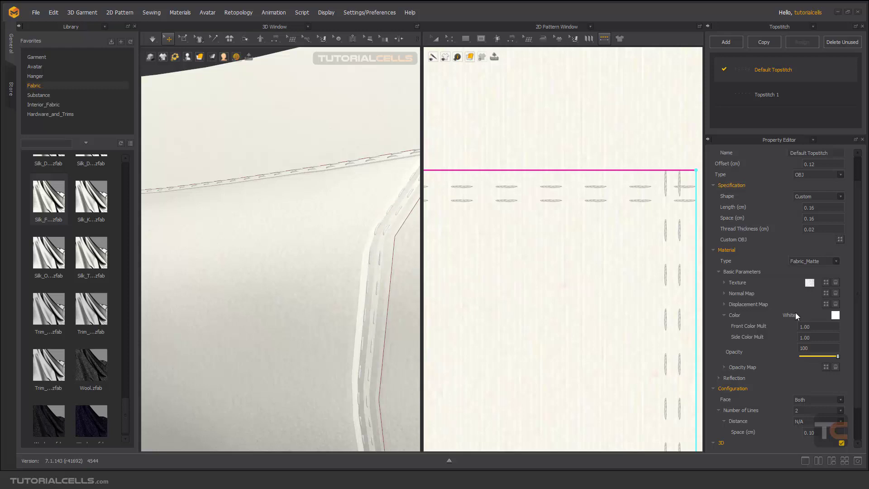
pyautogui.scroll(-3, 862, 312)
pyautogui.scroll(-1, 861, 313)
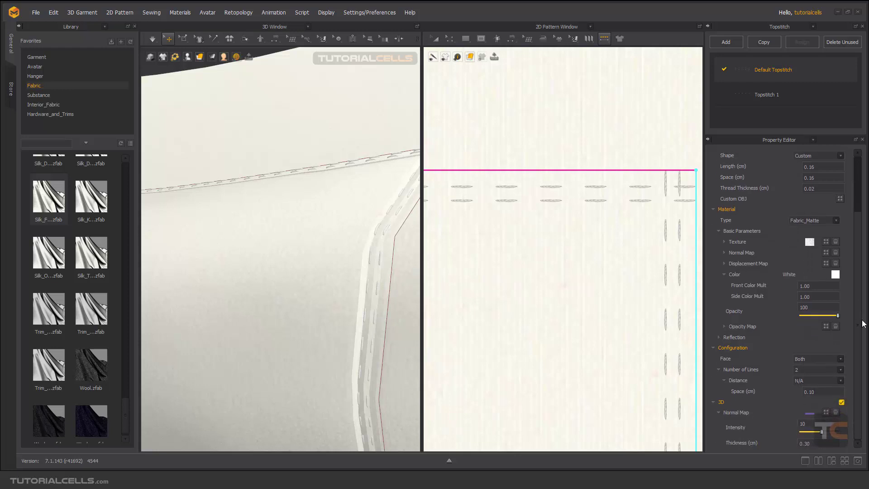
pyautogui.click(808, 416)
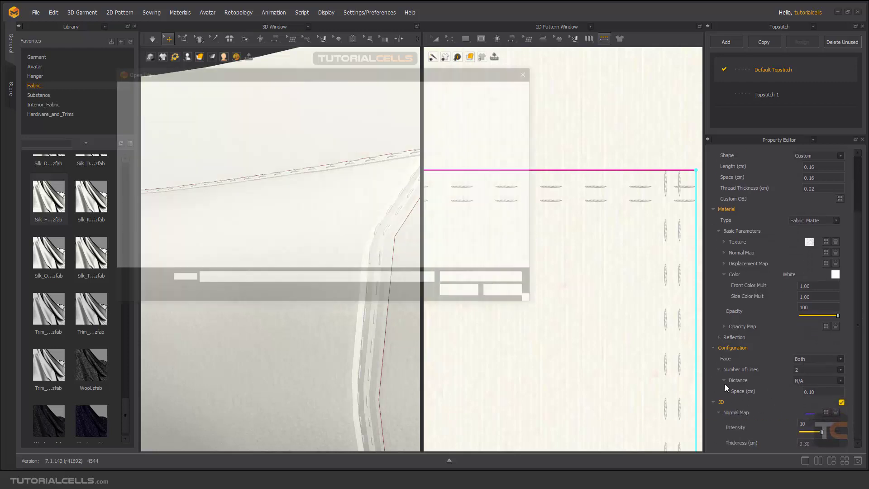
pyautogui.click(214, 158)
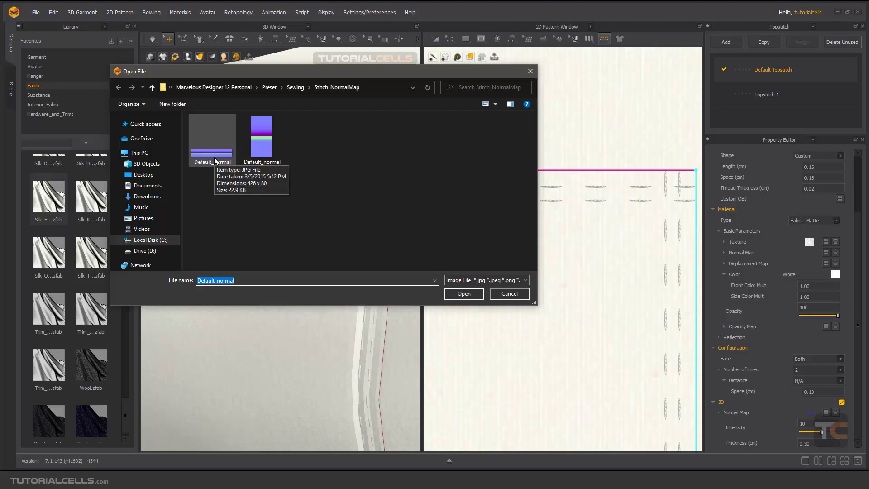
pyautogui.click(503, 295)
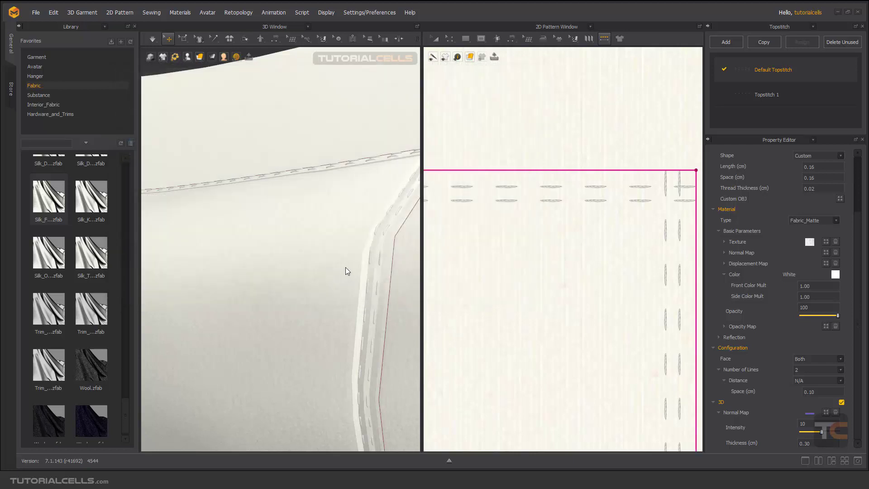
# Try a negative 3D normal map Intensity on the Default Topstitch style, then set it to 9.
pyautogui.scroll(-3, 370, 259)
pyautogui.moveTo(370, 258); pyautogui.dragTo(328, 271, button='right')
pyautogui.scroll(-2, 362, 261)
pyautogui.scroll(3, 327, 271)
pyautogui.moveTo(352, 312); pyautogui.dragTo(311, 249, button='right')
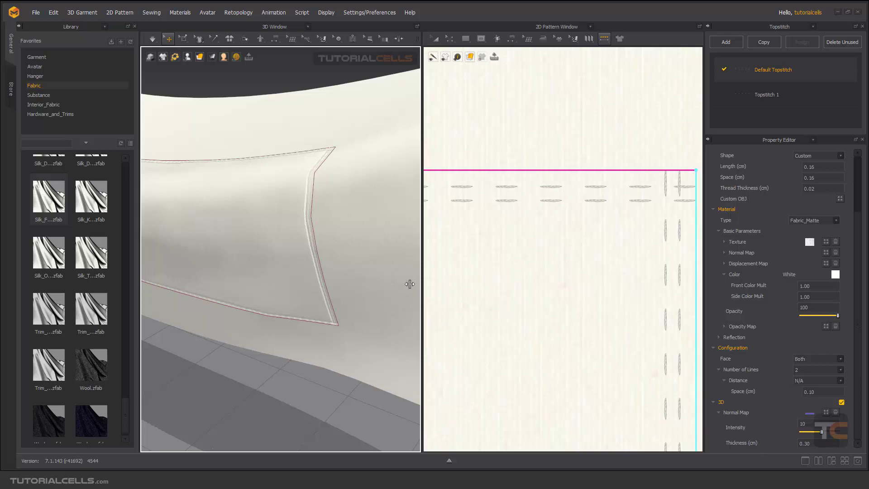
pyautogui.scroll(-3, 317, 222)
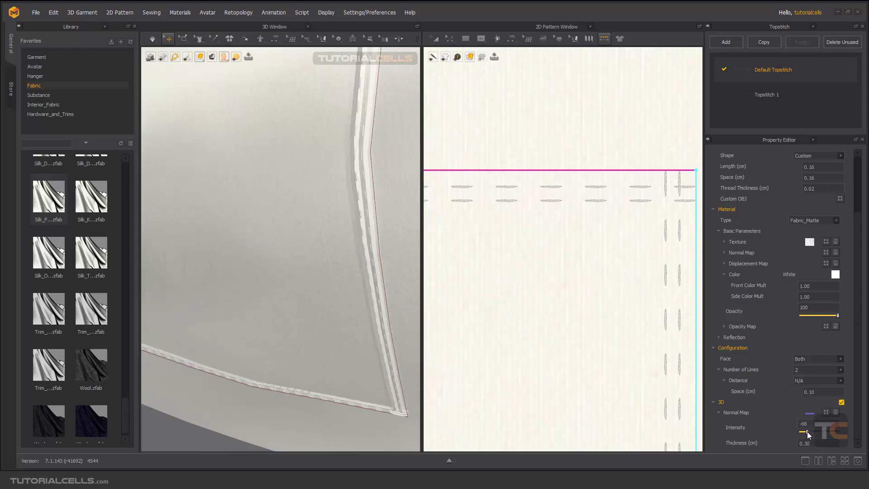
pyautogui.moveTo(816, 431); pyautogui.dragTo(822, 431)
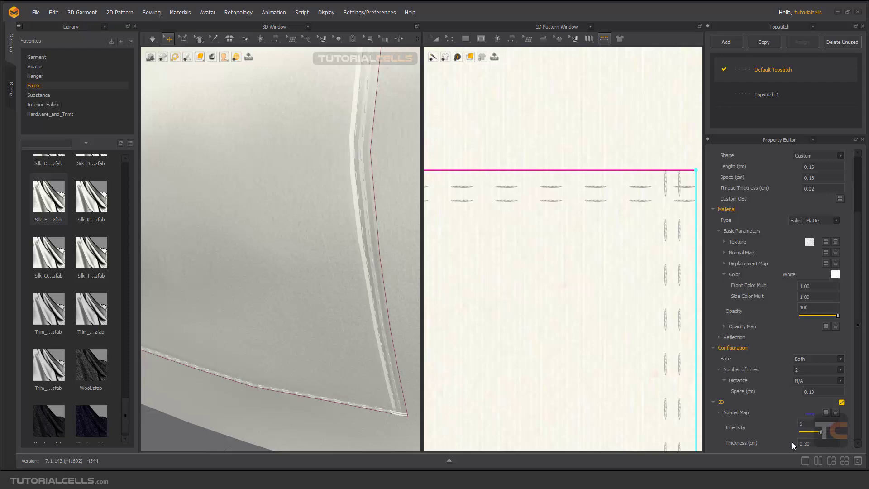
# Set the Default Topstitch style's 3D normal map Thickness to 0.1 cm.
pyautogui.moveTo(814, 443); pyautogui.dragTo(800, 442)
pyautogui.write('0.1')
pyautogui.press('Return')
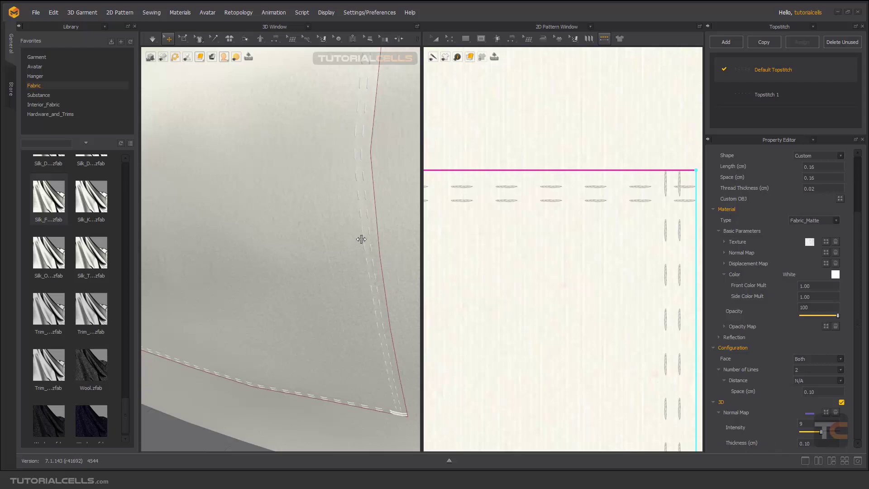
pyautogui.scroll(-5, 359, 239)
pyautogui.scroll(-5, 349, 224)
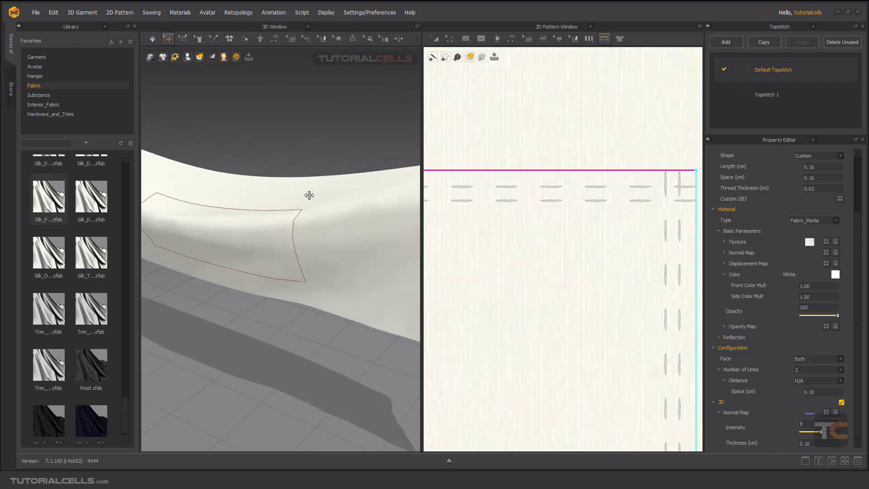
# Review the available topstitch tools and compare the properties of the Topstitch 1 and Default Topstitch styles.
pyautogui.click(765, 93)
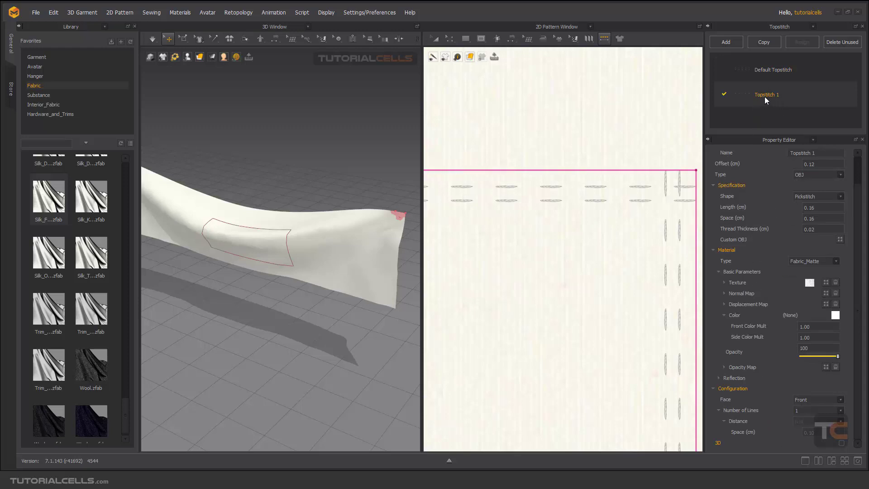
pyautogui.click(605, 37)
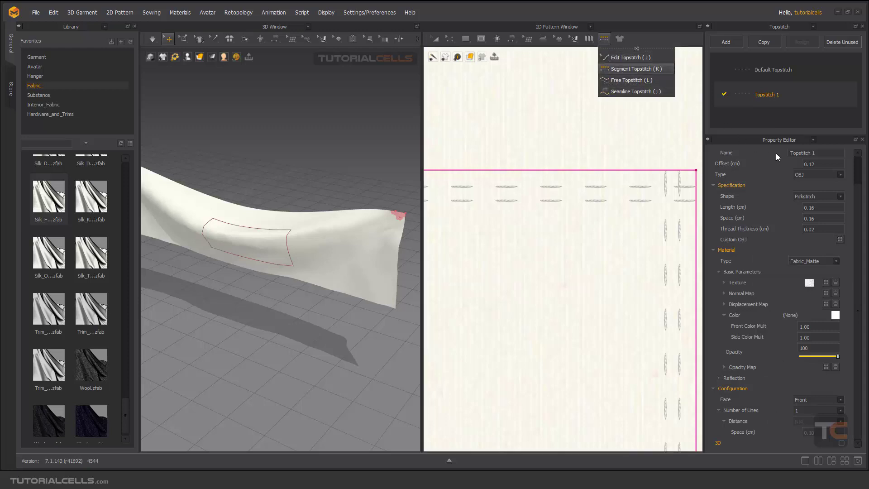
pyautogui.scroll(2, 782, 172)
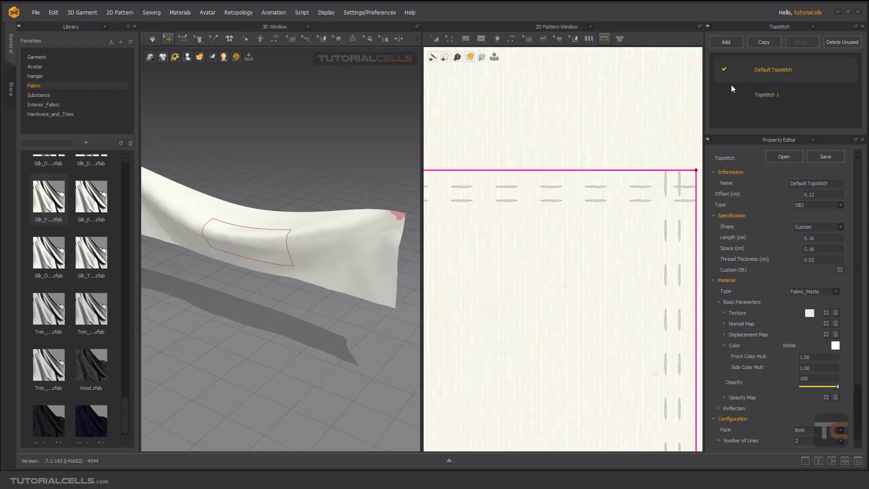
pyautogui.click(738, 68)
pyautogui.click(745, 88)
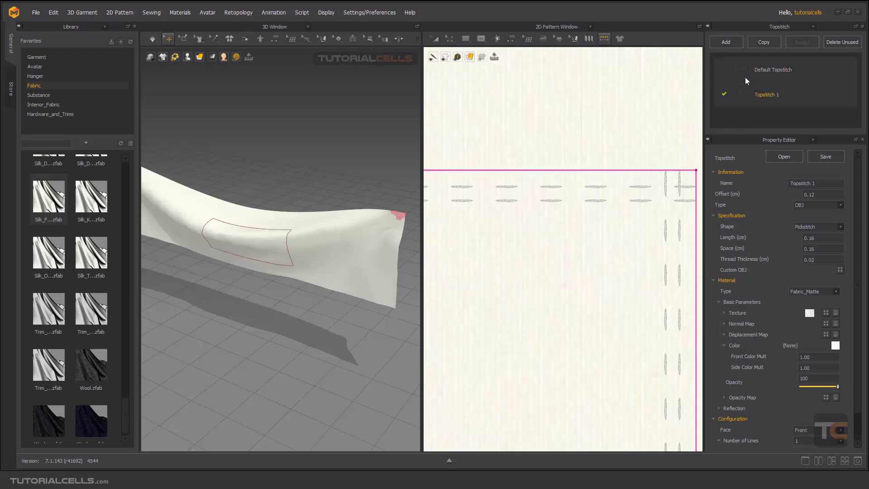
pyautogui.click(749, 67)
pyautogui.click(748, 93)
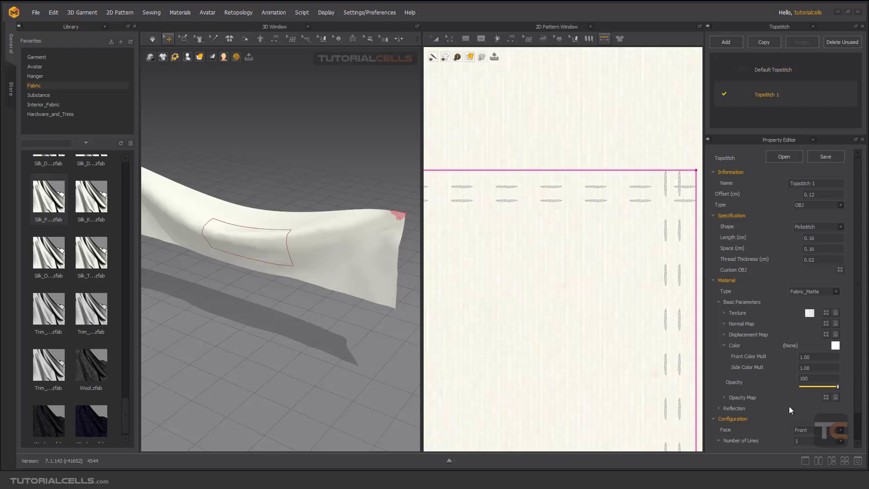
pyautogui.click(742, 80)
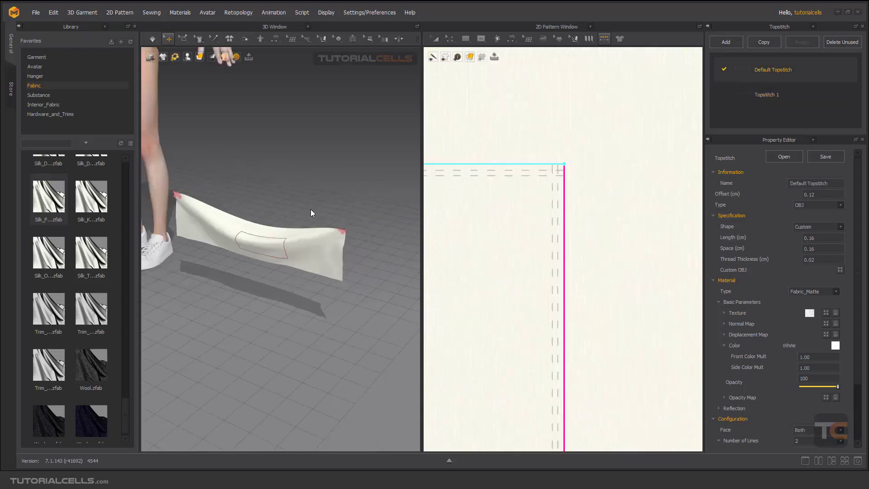
pyautogui.moveTo(458, 221); pyautogui.dragTo(524, 192, button='middle')
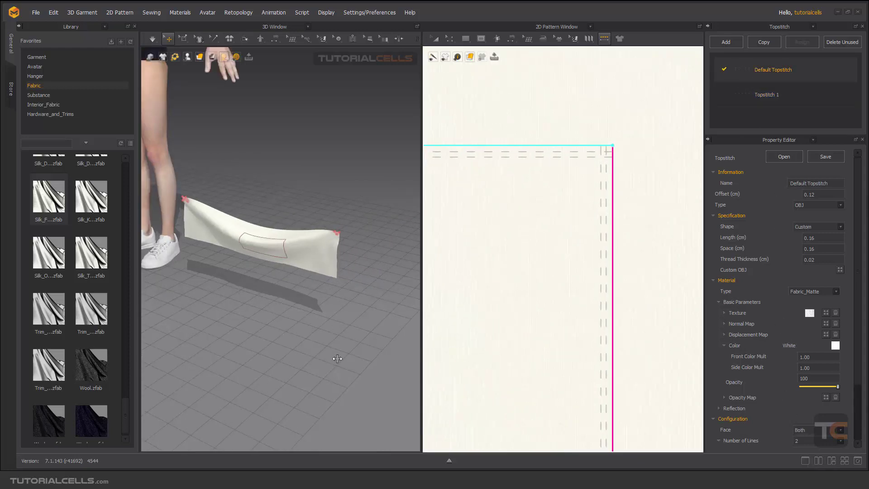